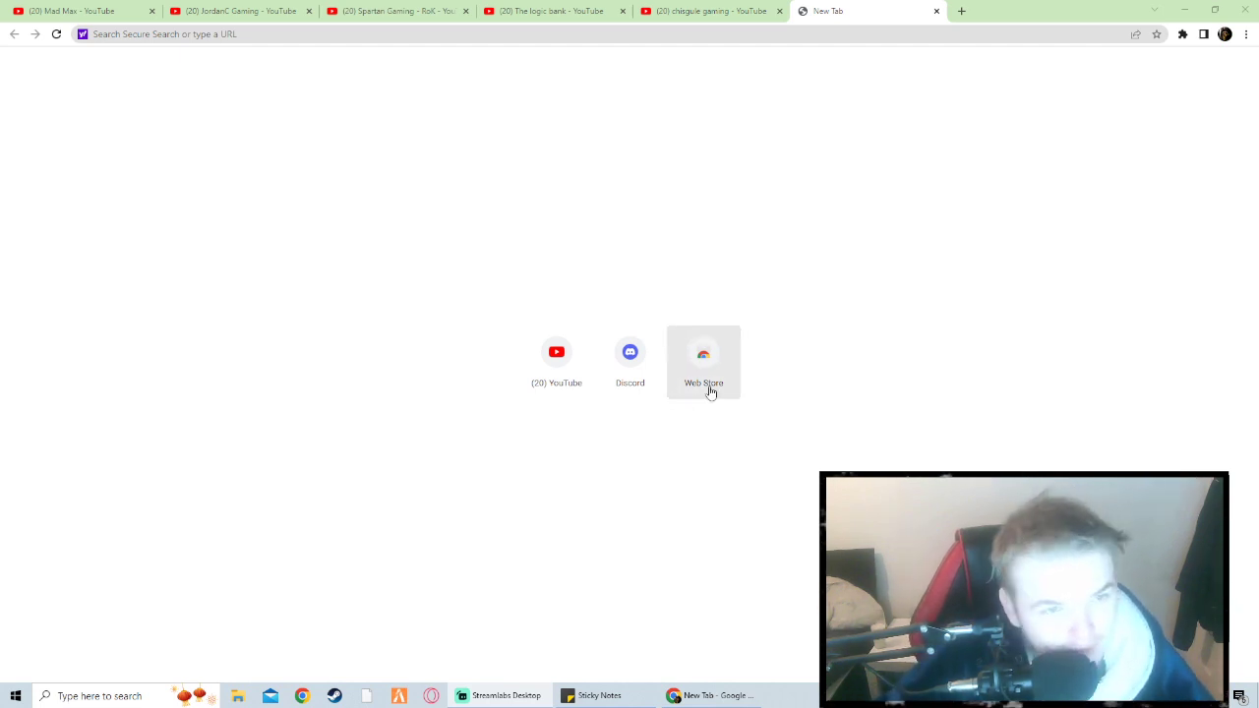
Open the Chisgule Gaming channel from its search results and list its videos
click(694, 11)
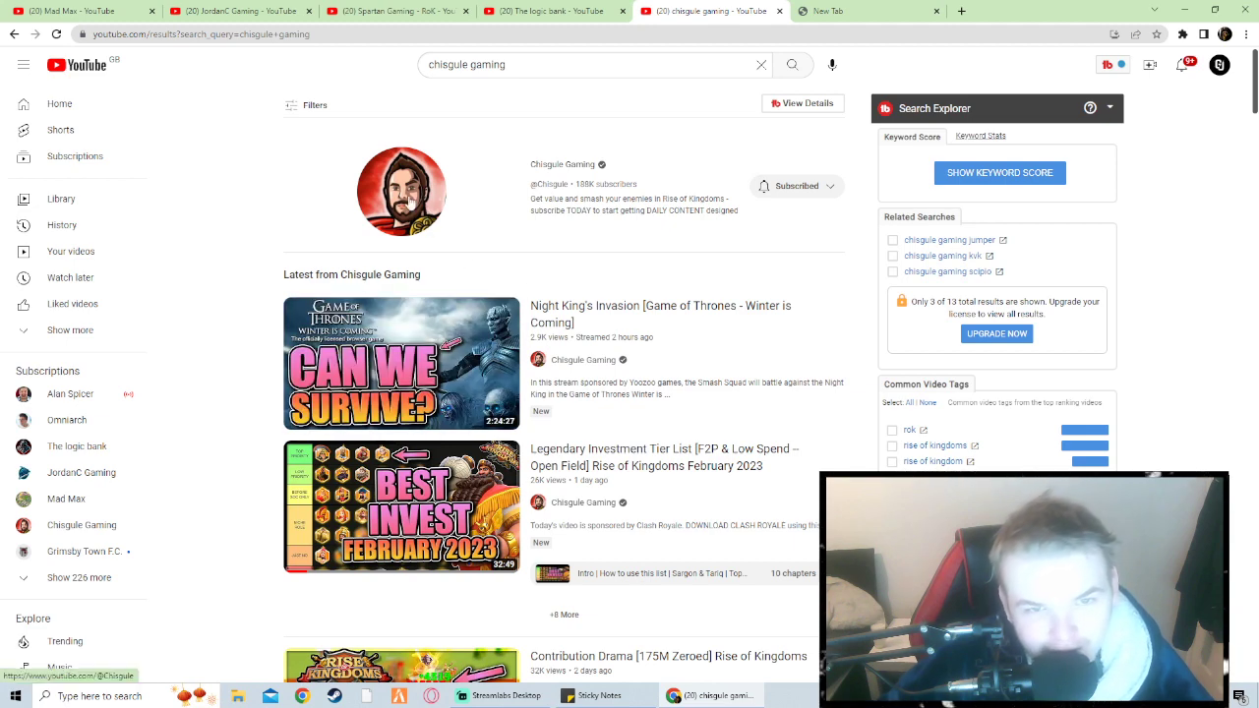
click(411, 199)
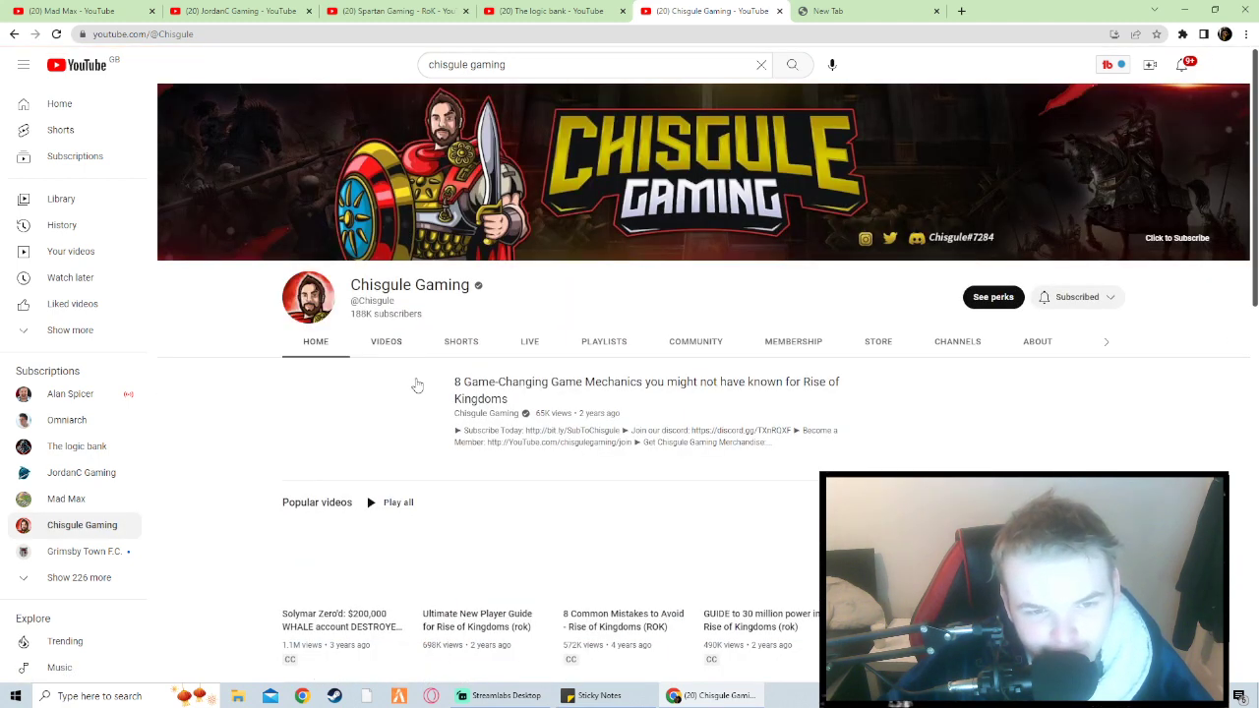
click(389, 344)
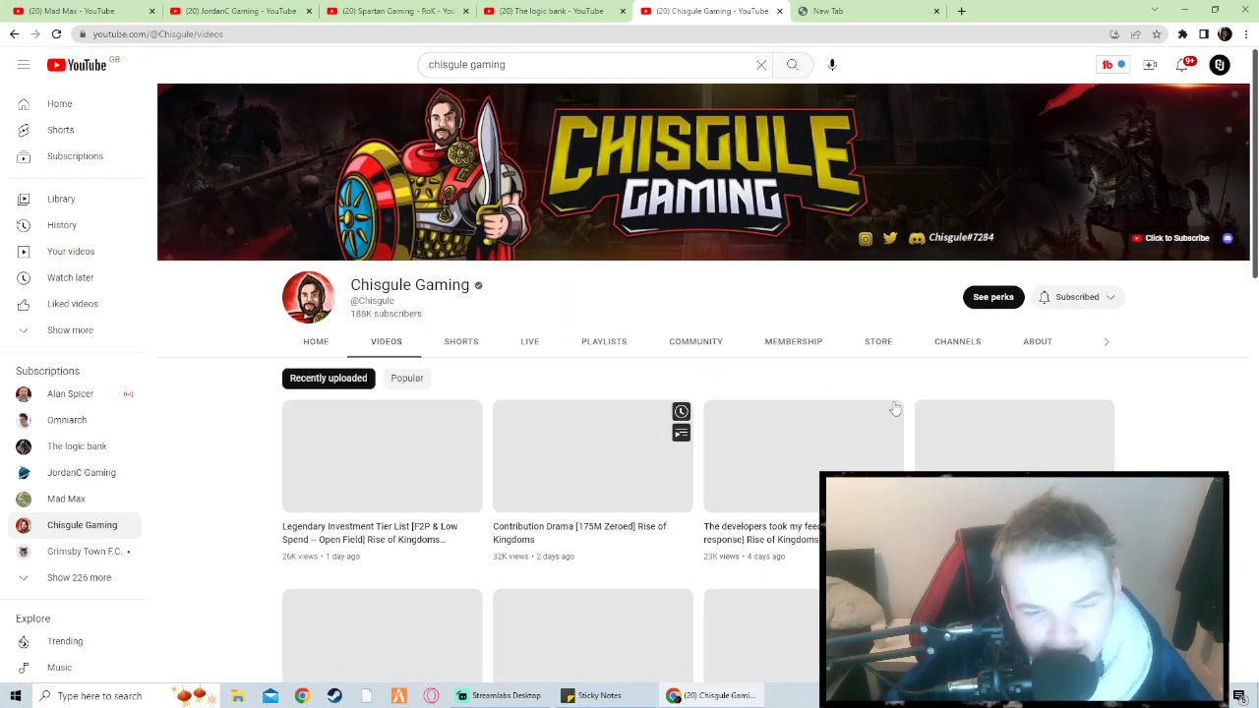
scroll(903, 436, down, 3)
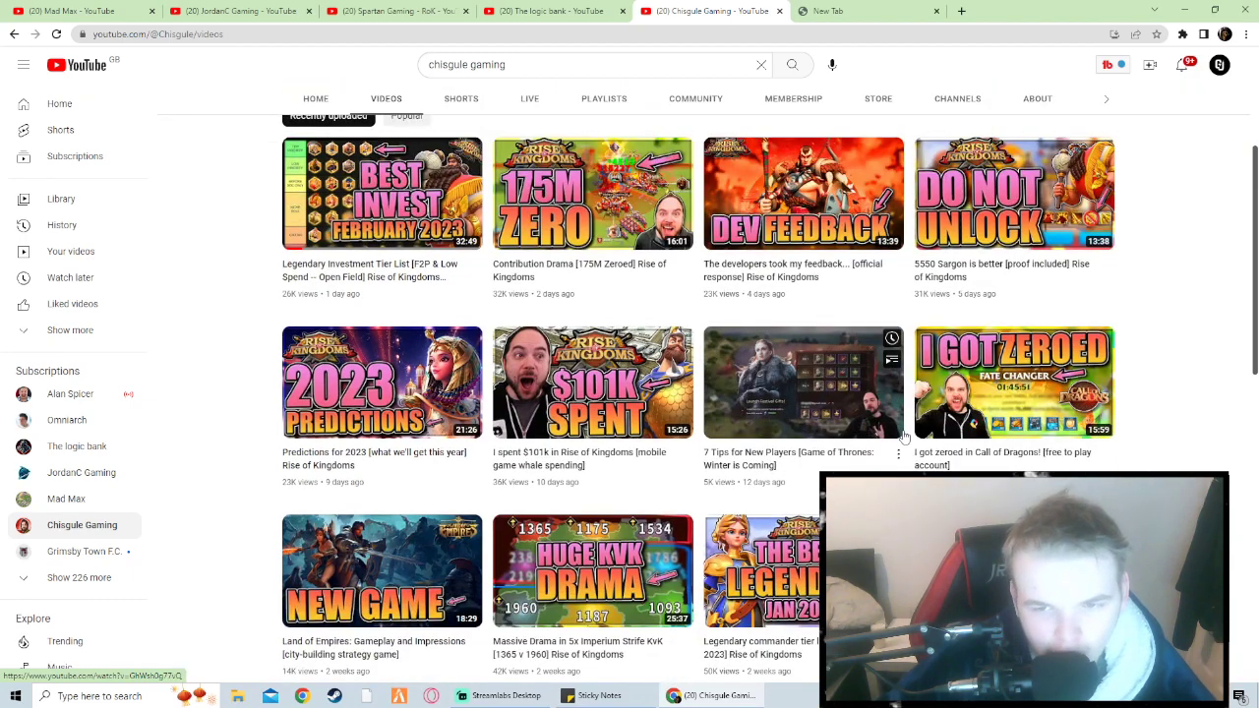
scroll(895, 456, down, 1)
scroll(895, 457, down, 2)
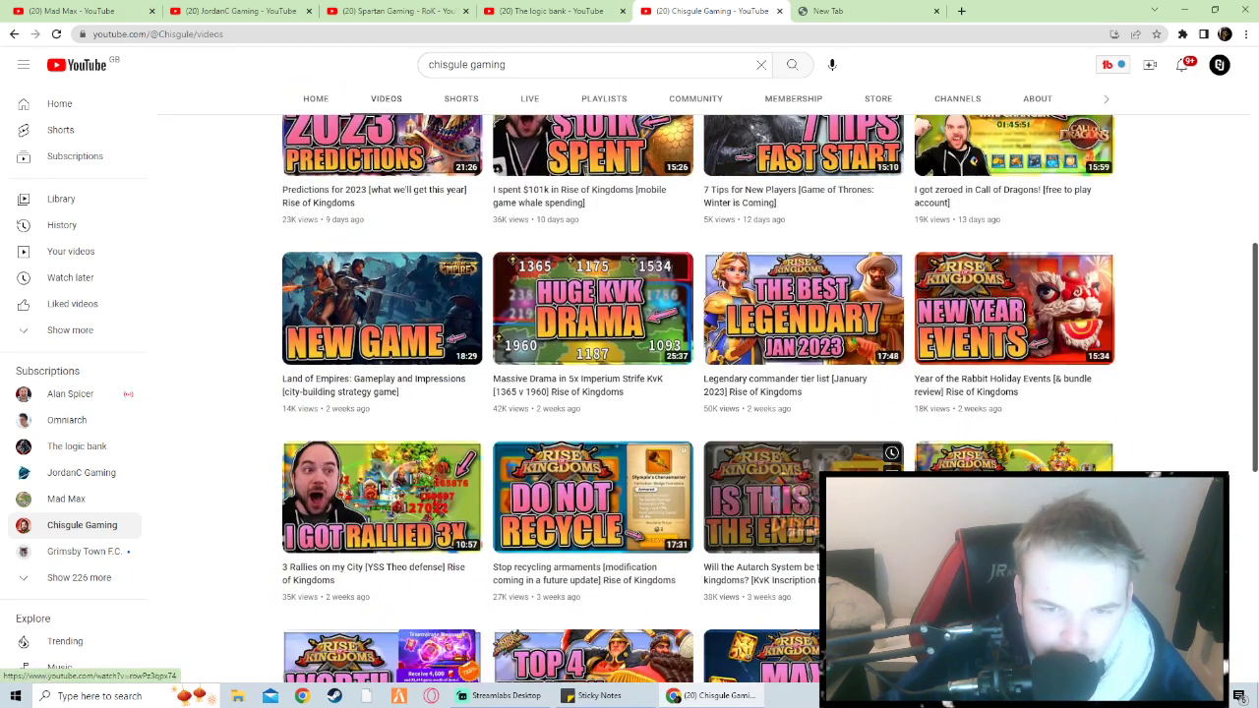
scroll(894, 456, down, 2)
scroll(688, 393, down, 3)
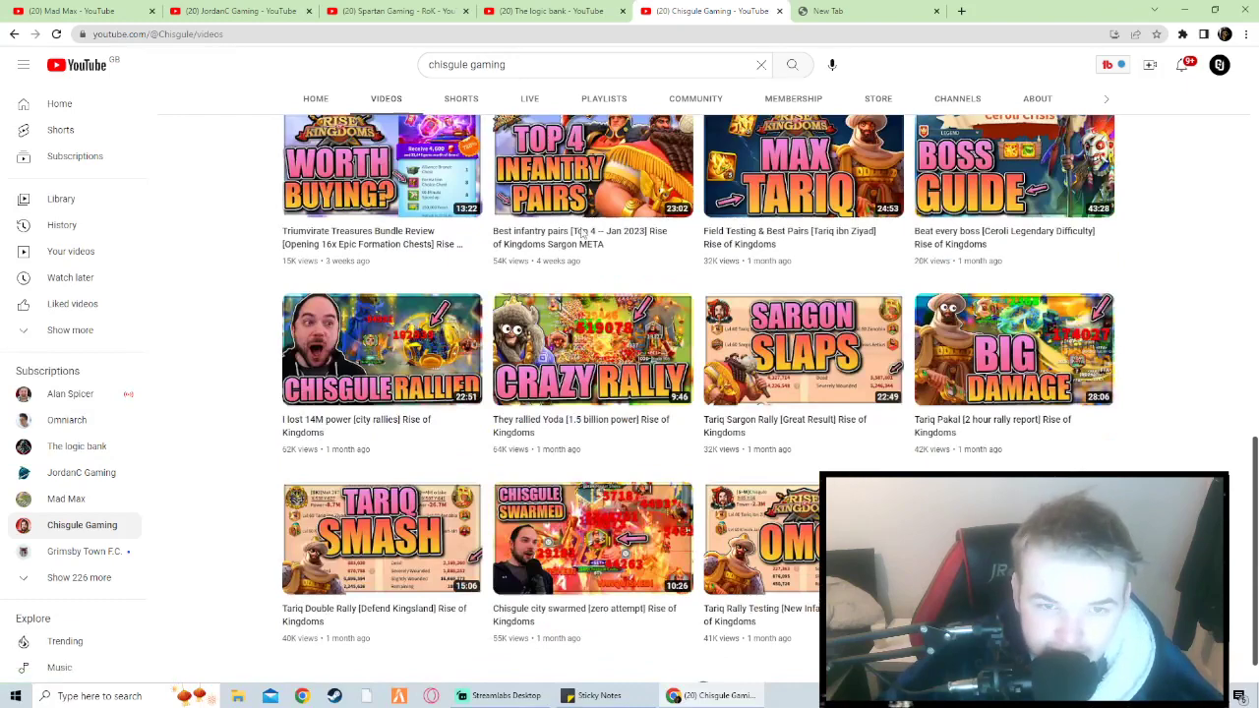
scroll(688, 394, up, 3)
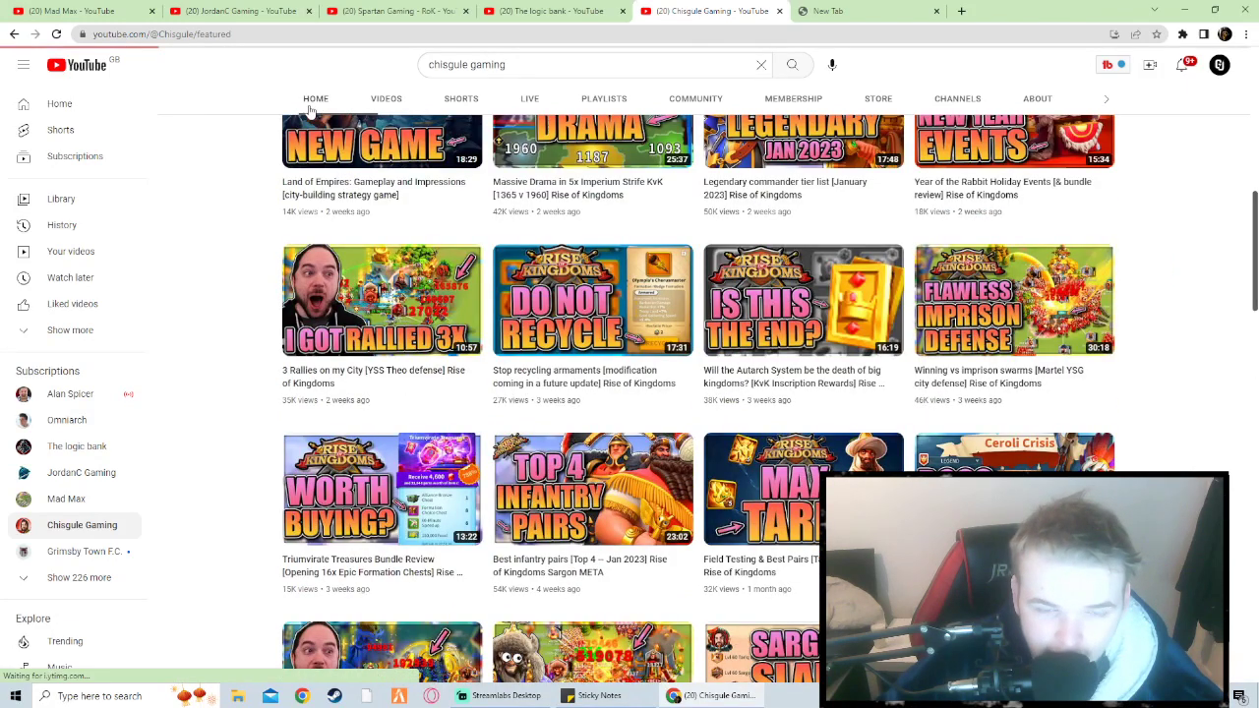
Page through the Popular videos carousel on Chisgule Gaming's home page
click(315, 98)
scroll(522, 471, down, 3)
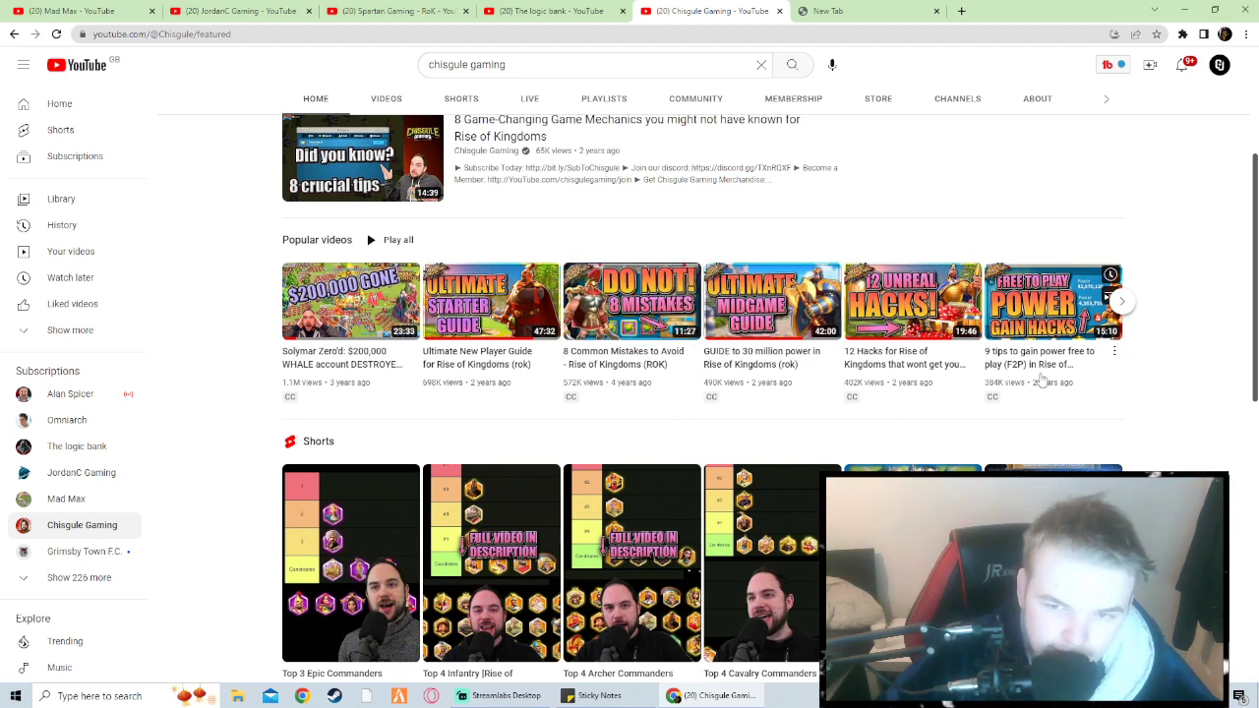
click(1122, 301)
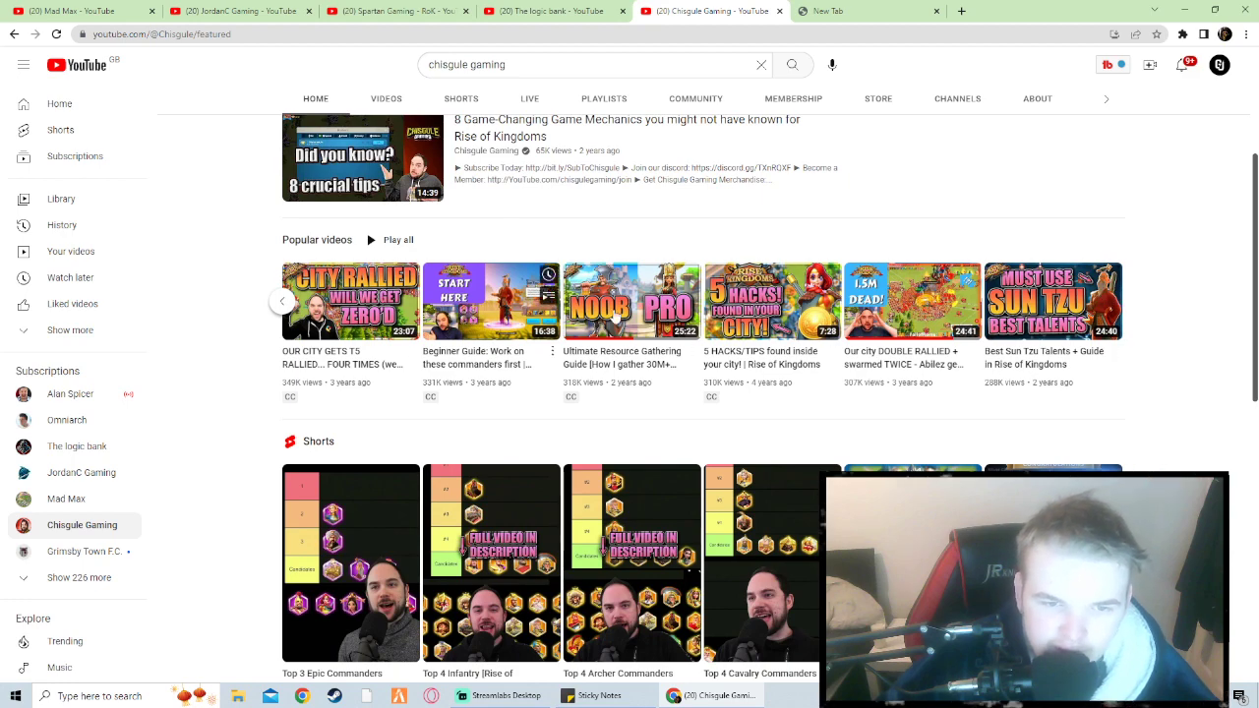
click(285, 303)
scroll(335, 329, up, 3)
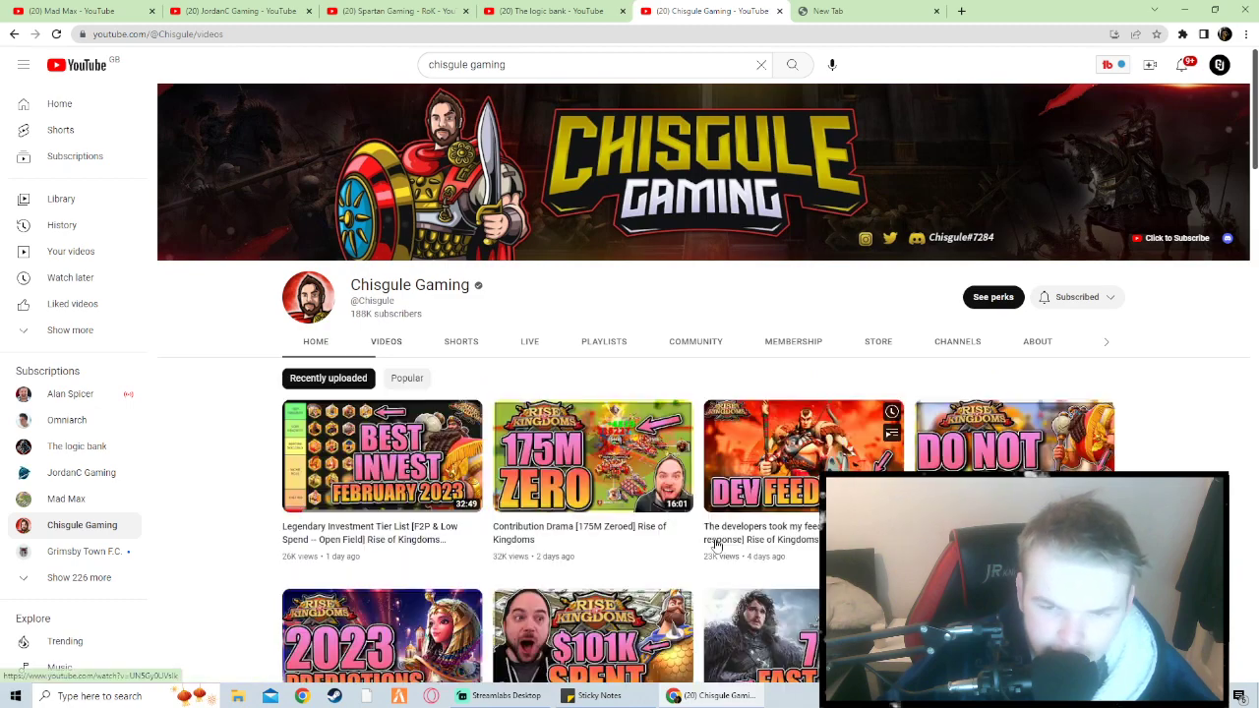
scroll(714, 551, down, 1)
scroll(721, 562, down, 3)
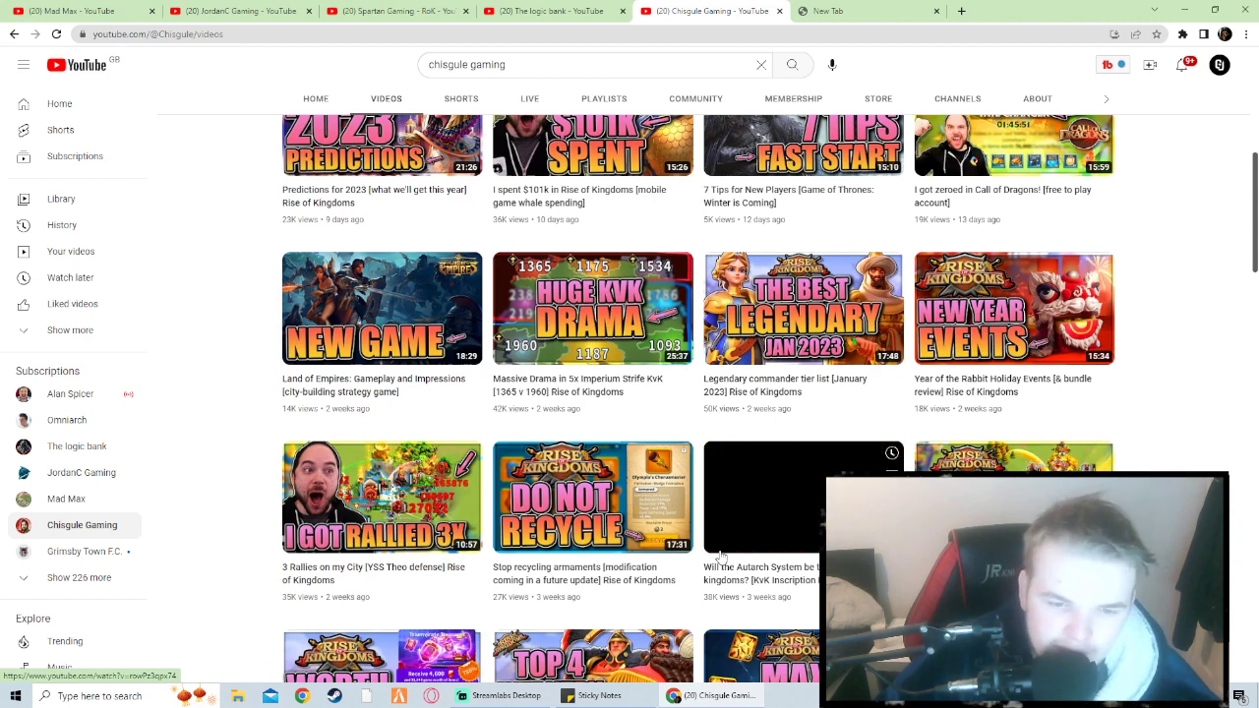
mouse_move(593, 497)
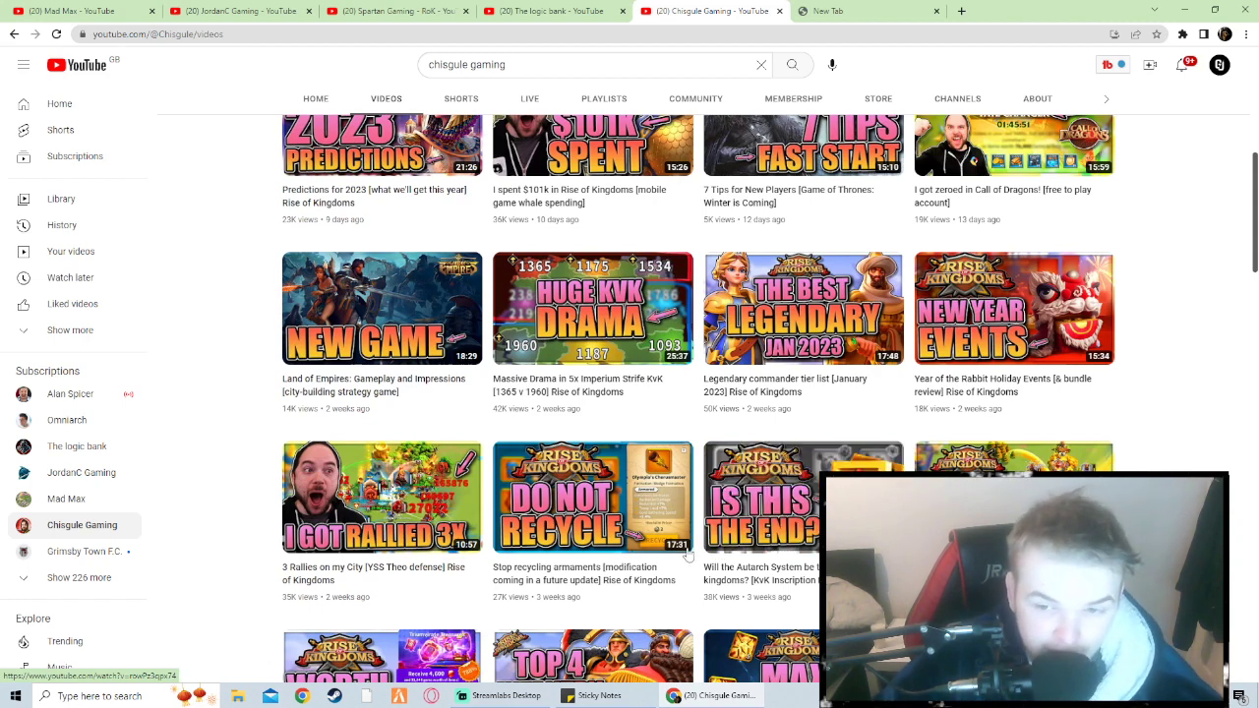
scroll(866, 345, down, 3)
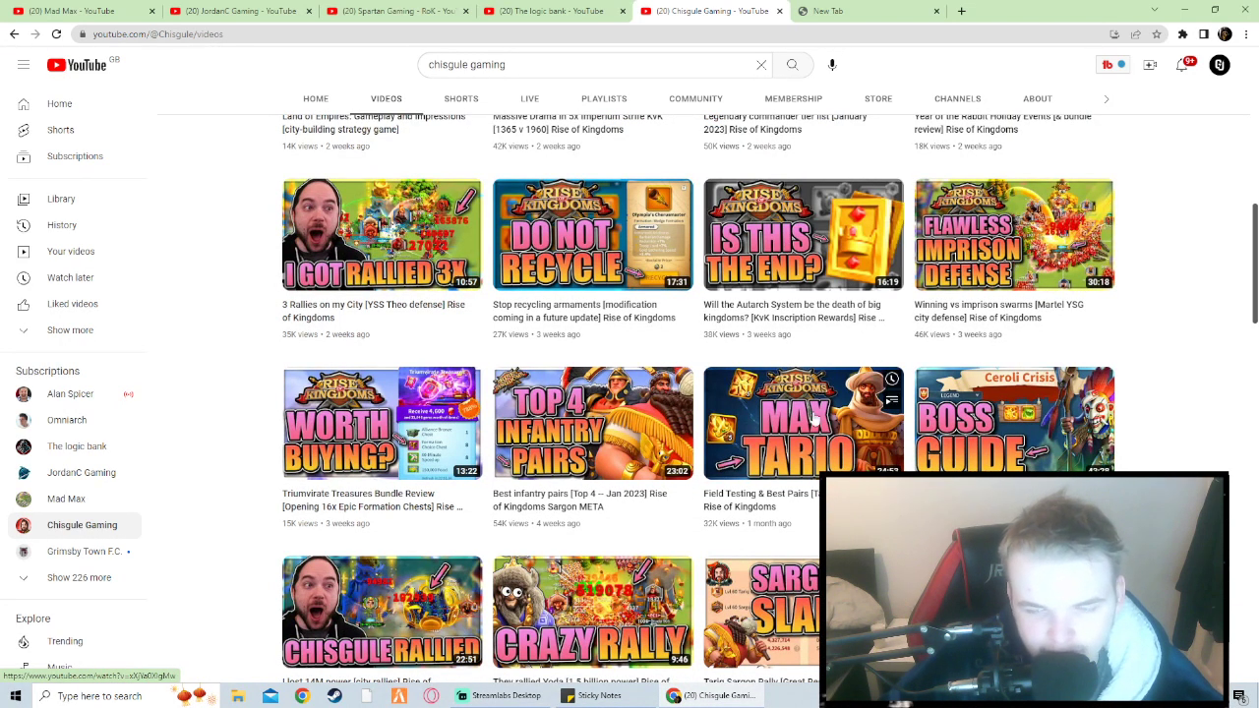
scroll(649, 403, up, 3)
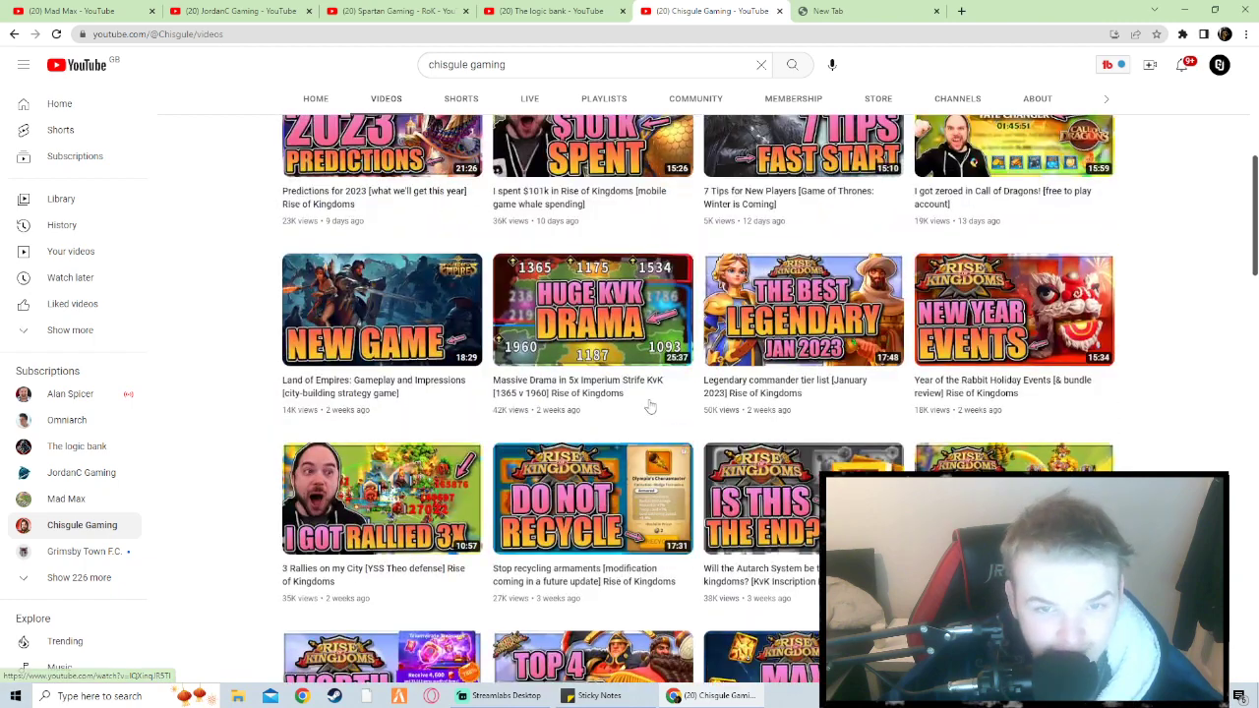
scroll(649, 403, up, 3)
scroll(649, 403, up, 2)
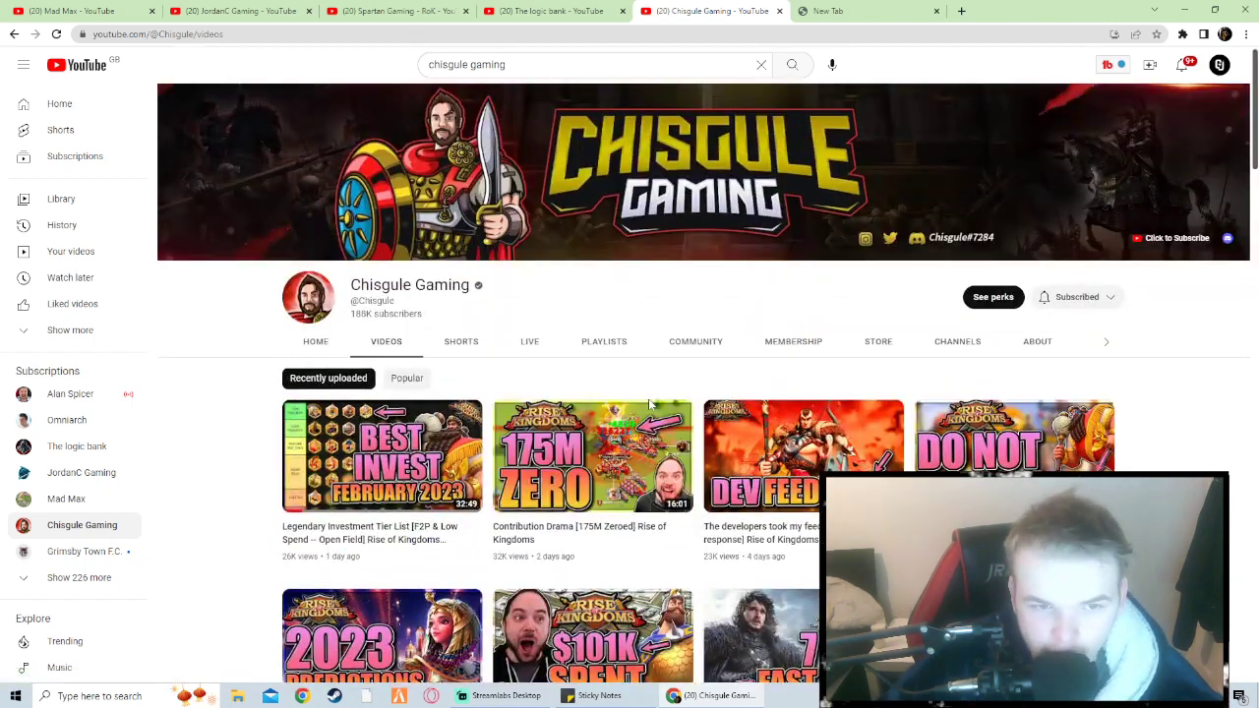
scroll(649, 403, down, 3)
scroll(650, 403, down, 3)
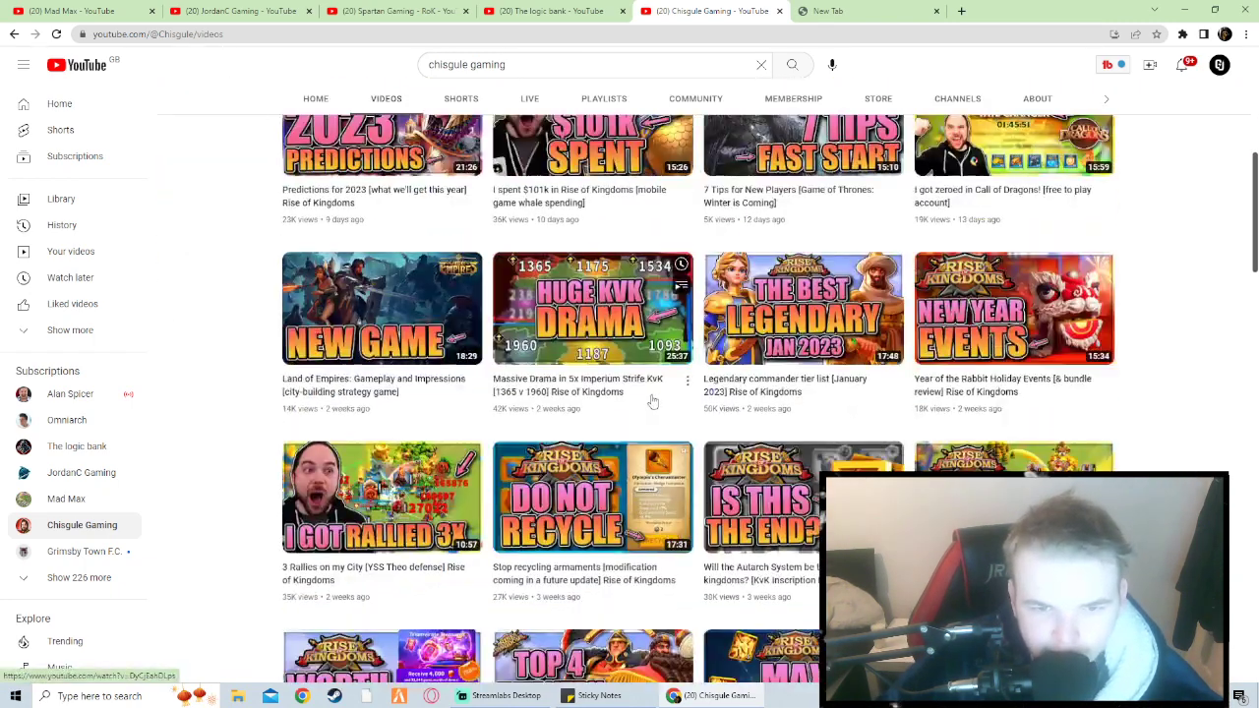
scroll(652, 402, down, 1)
scroll(652, 402, down, 2)
scroll(653, 403, down, 2)
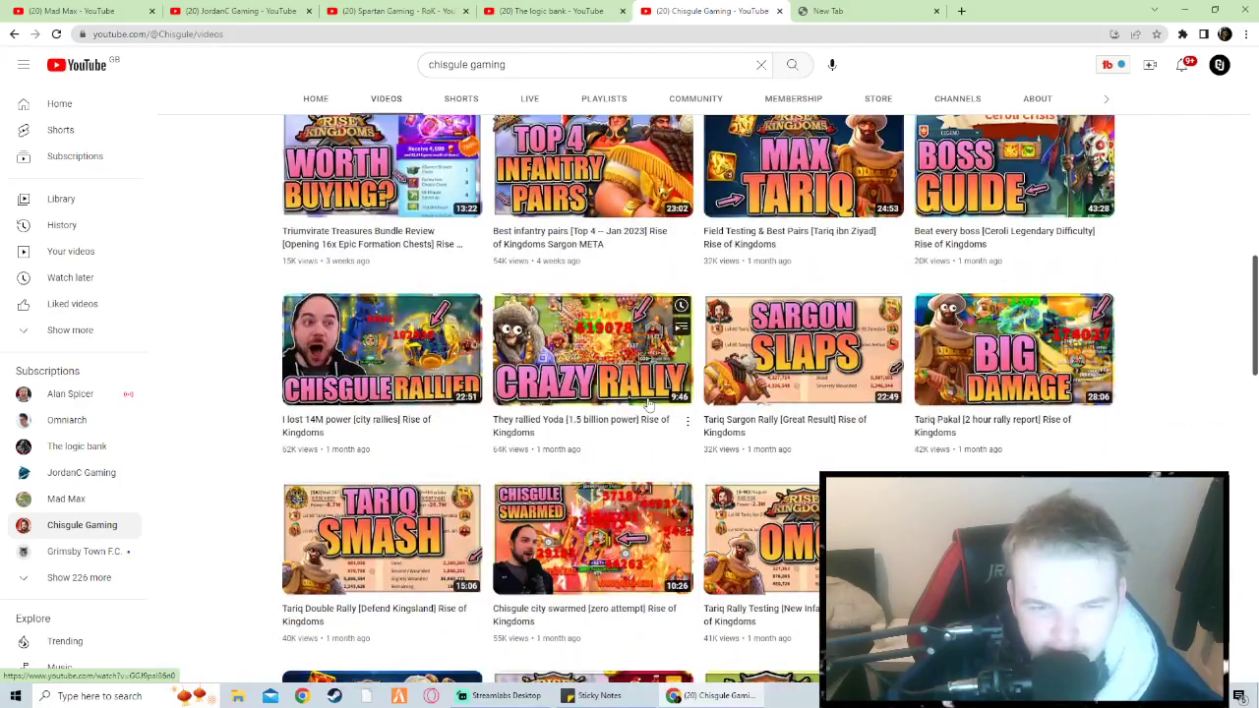
scroll(650, 404, down, 3)
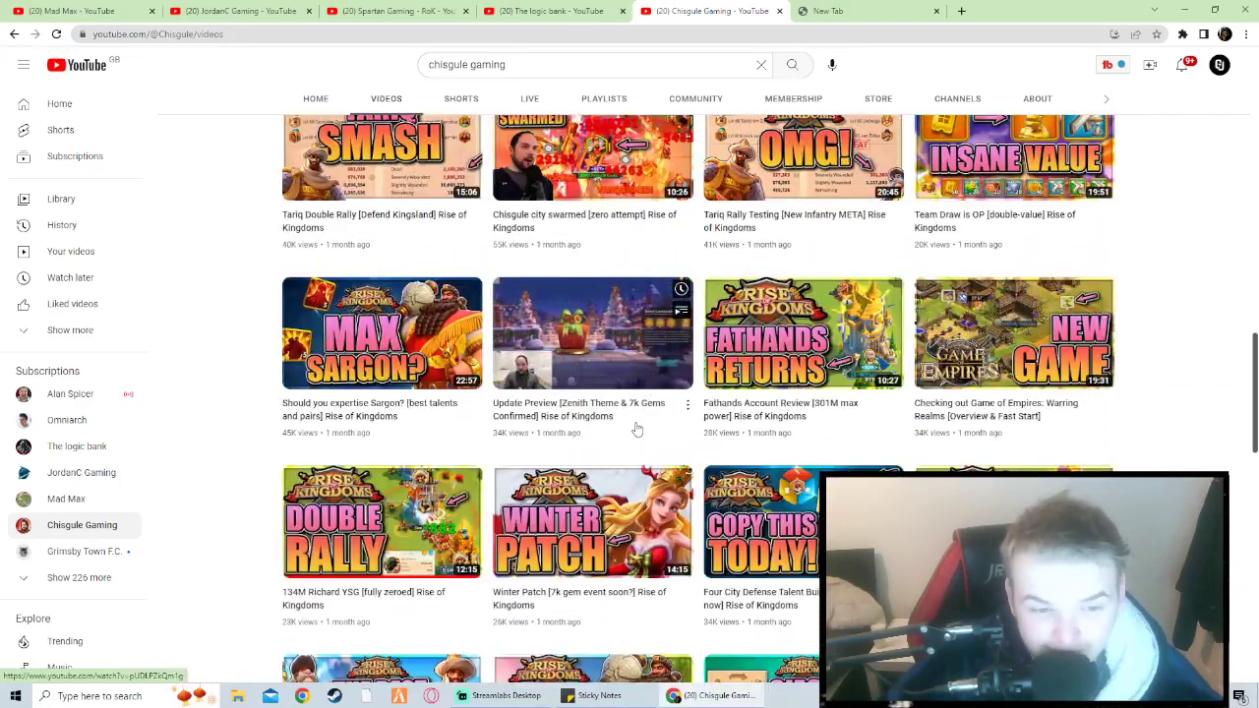
scroll(637, 428, up, 4)
scroll(637, 428, up, 7)
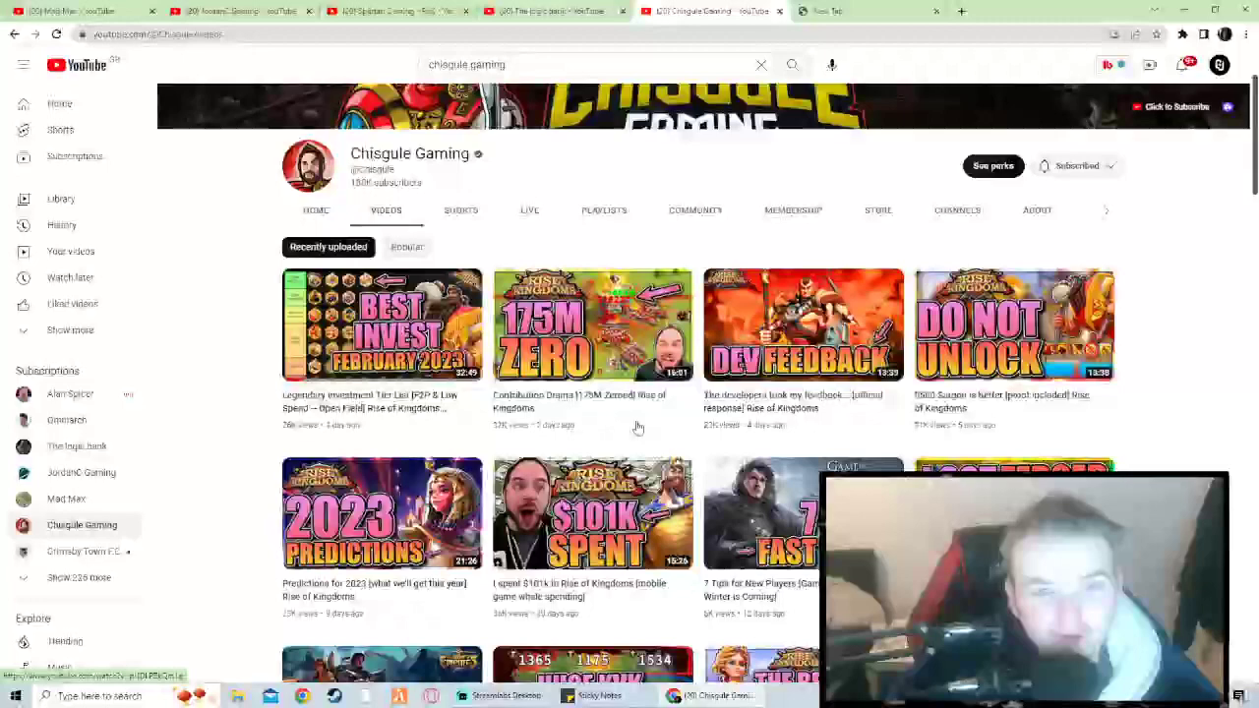
scroll(638, 428, up, 2)
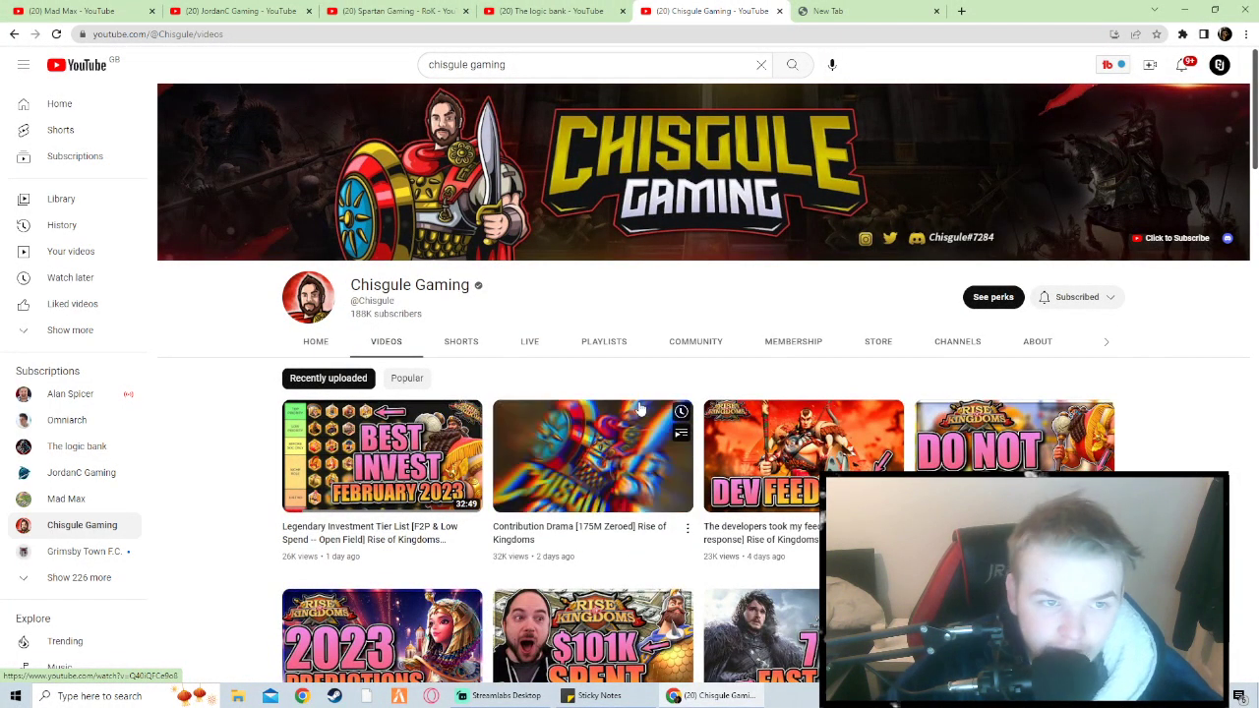
Switch to the Spartan Gaming - RoK channel's Videos page with 11K subscribers
click(411, 9)
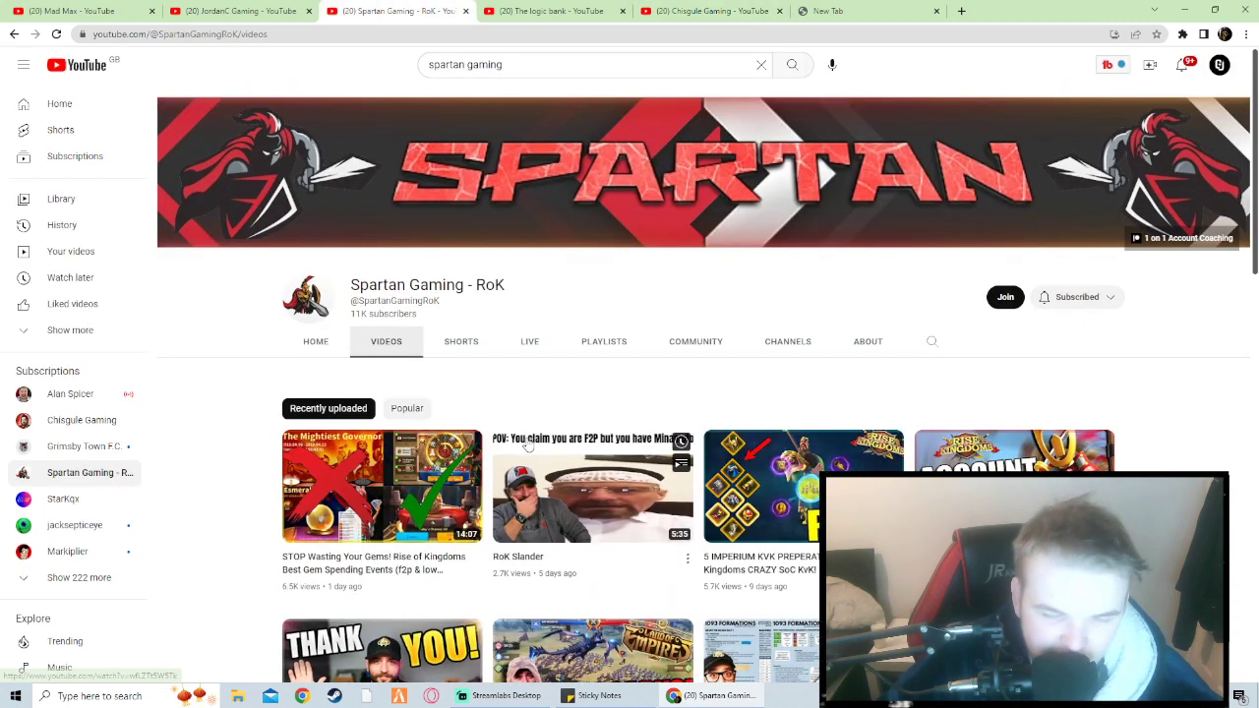
scroll(537, 472, down, 3)
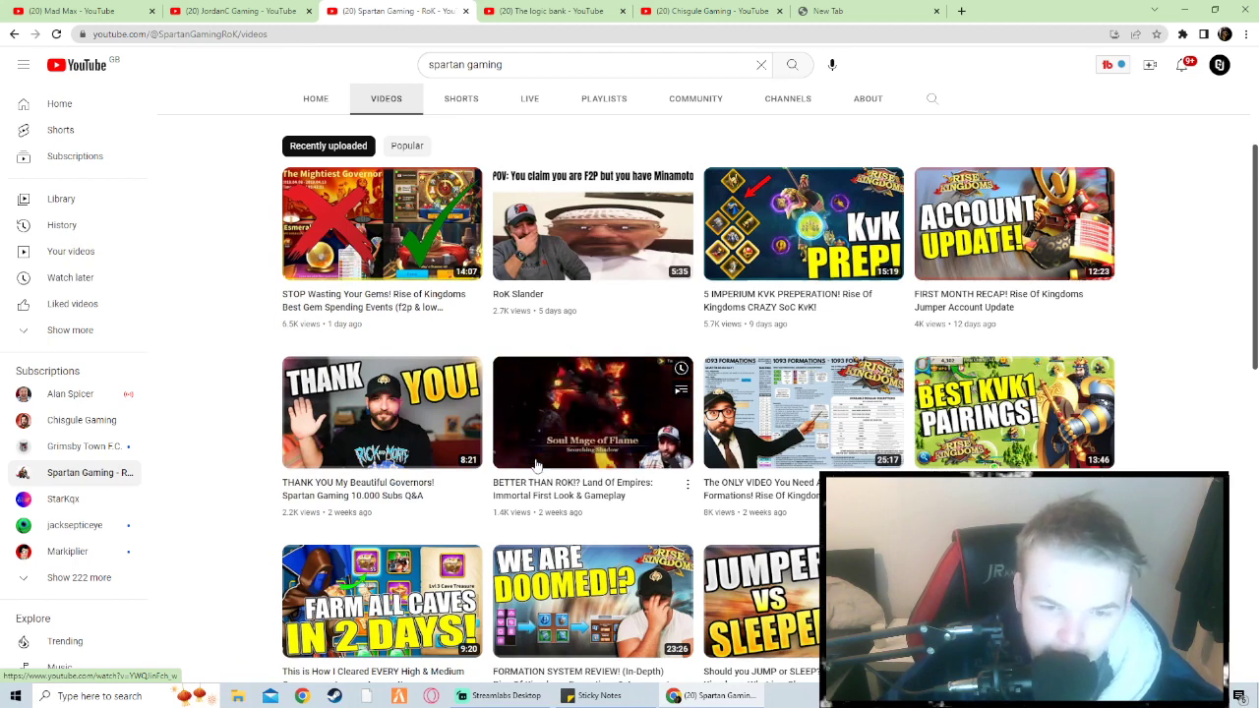
scroll(815, 388, down, 3)
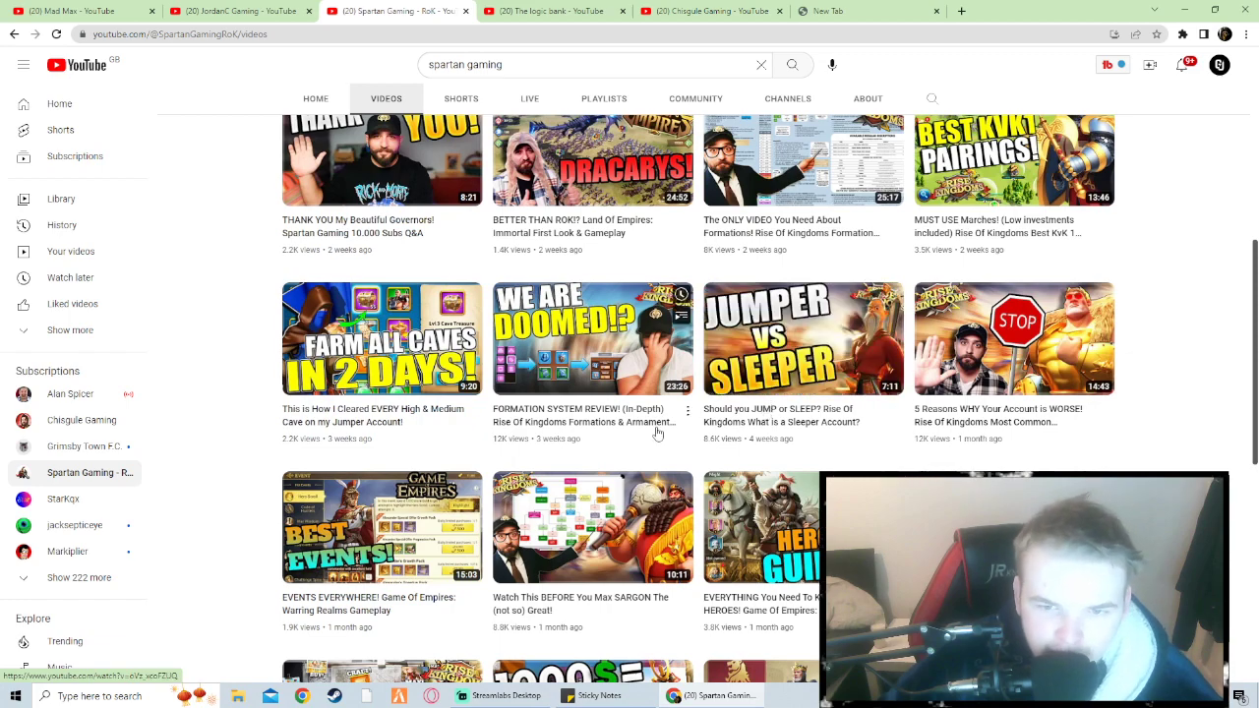
scroll(669, 359, down, 1)
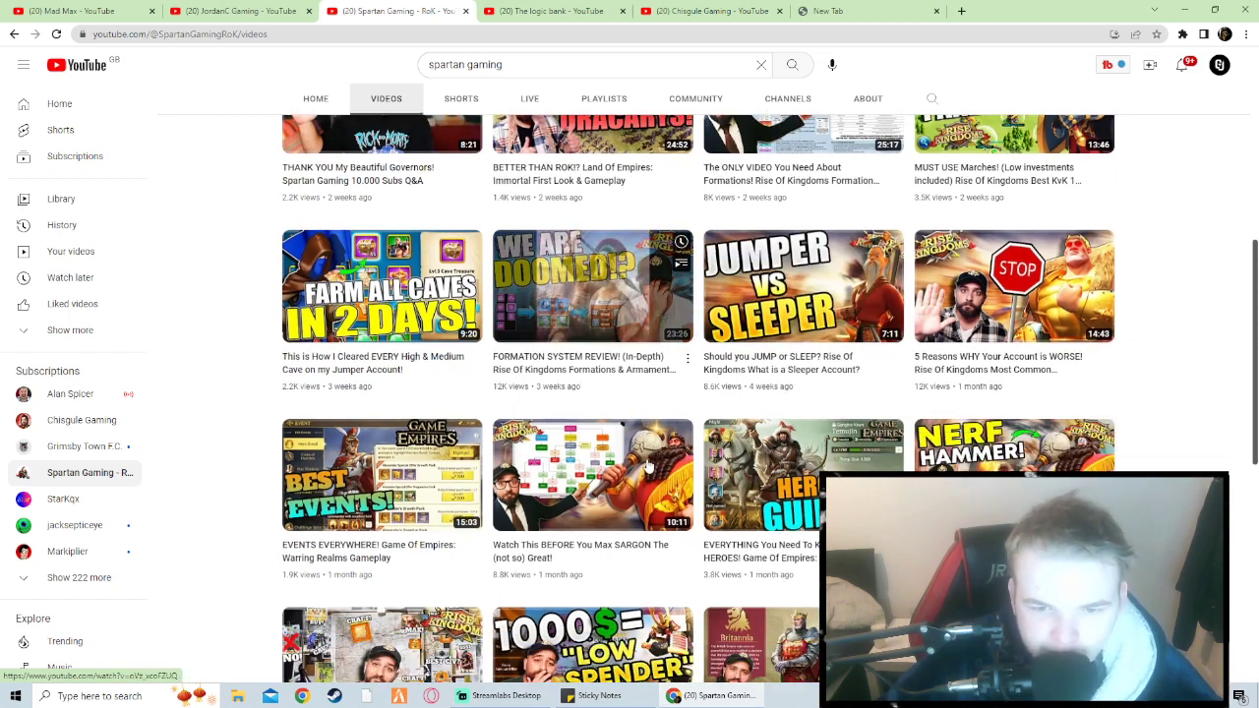
scroll(669, 359, down, 2)
scroll(669, 359, down, 2)
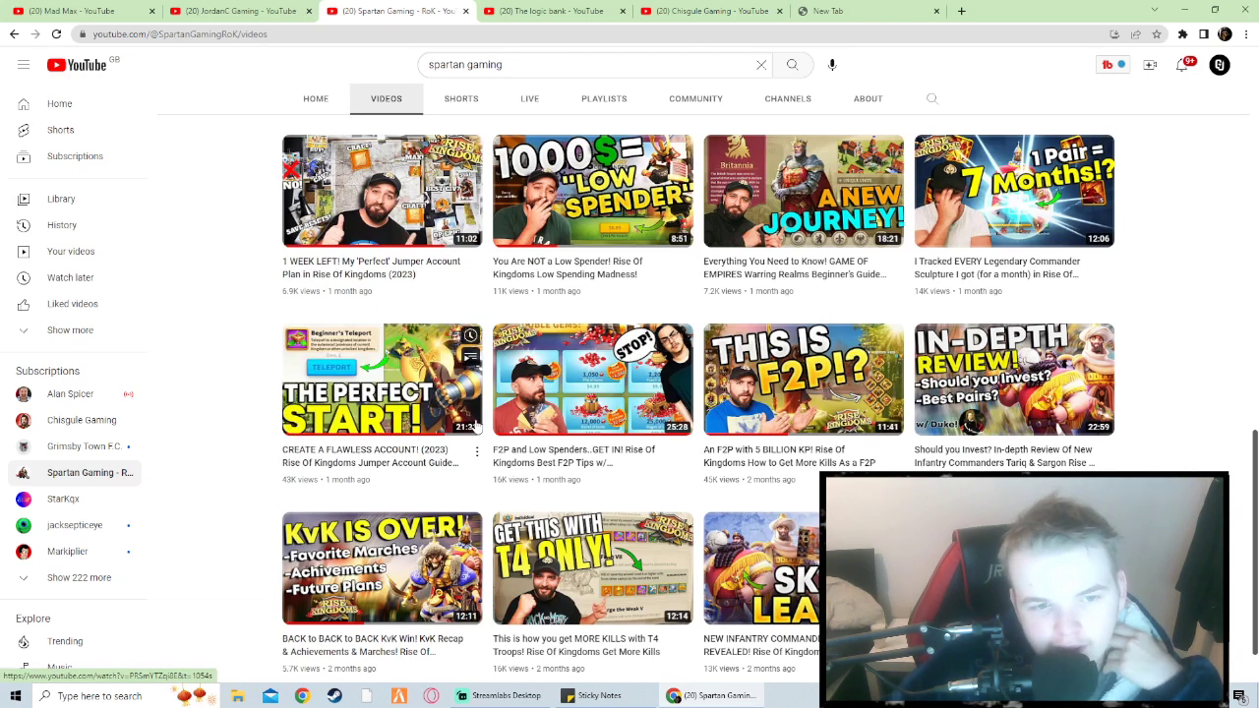
mouse_move(382, 379)
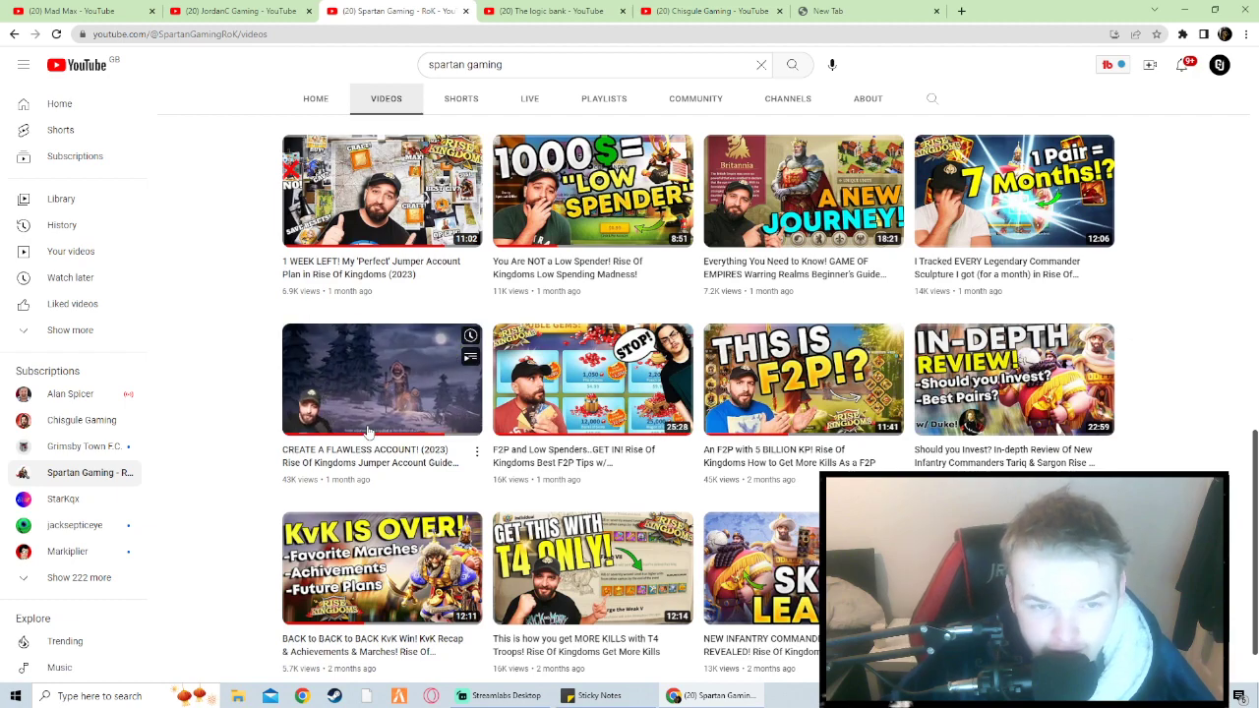
scroll(401, 401, up, 3)
scroll(506, 441, up, 3)
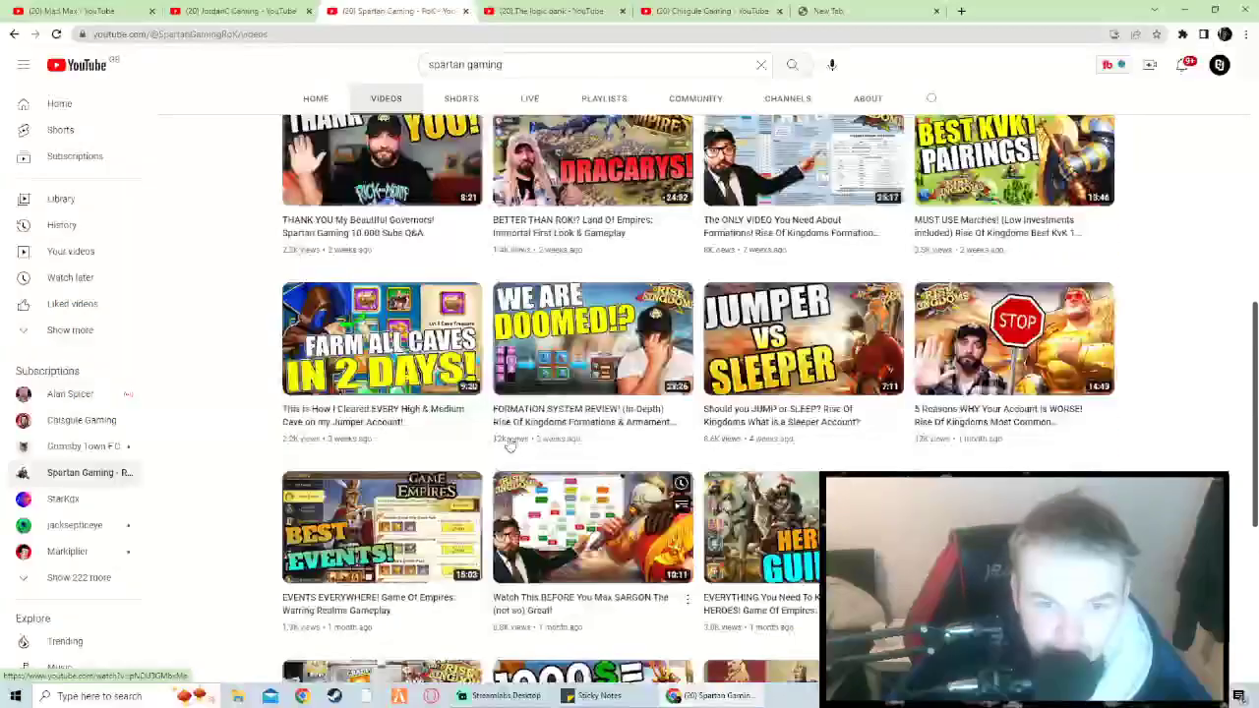
scroll(784, 489, up, 3)
scroll(784, 489, up, 4)
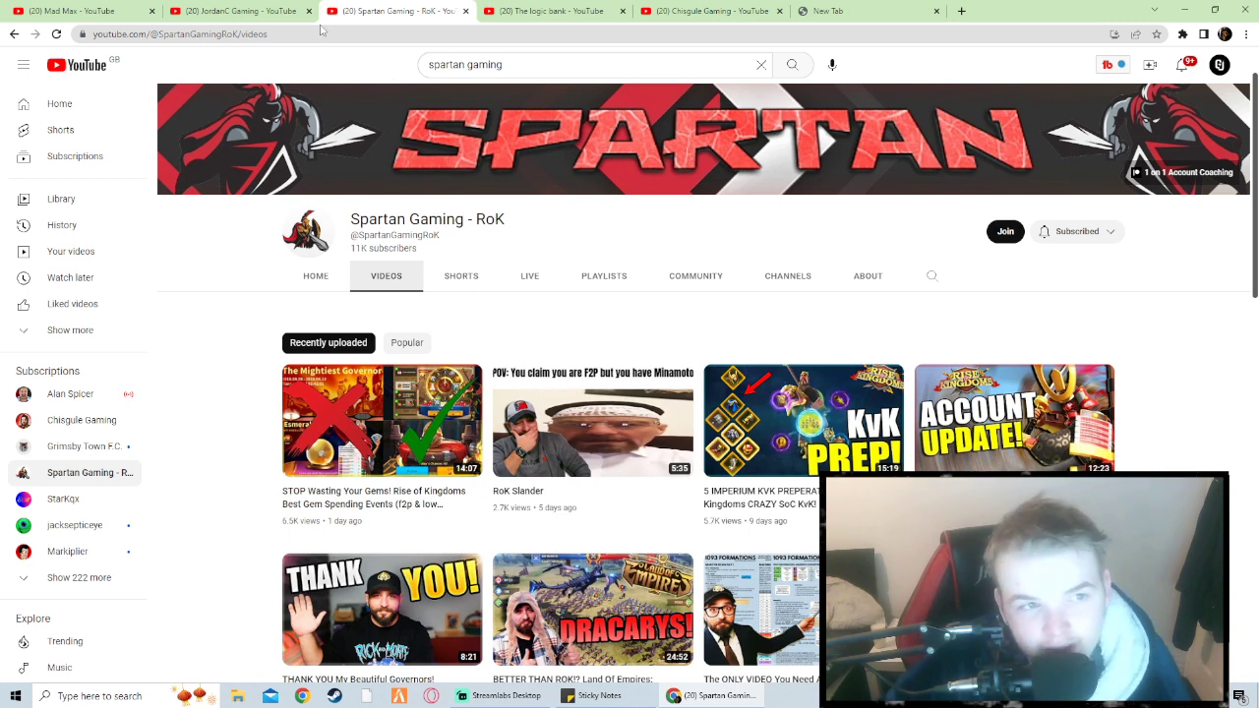
click(111, 14)
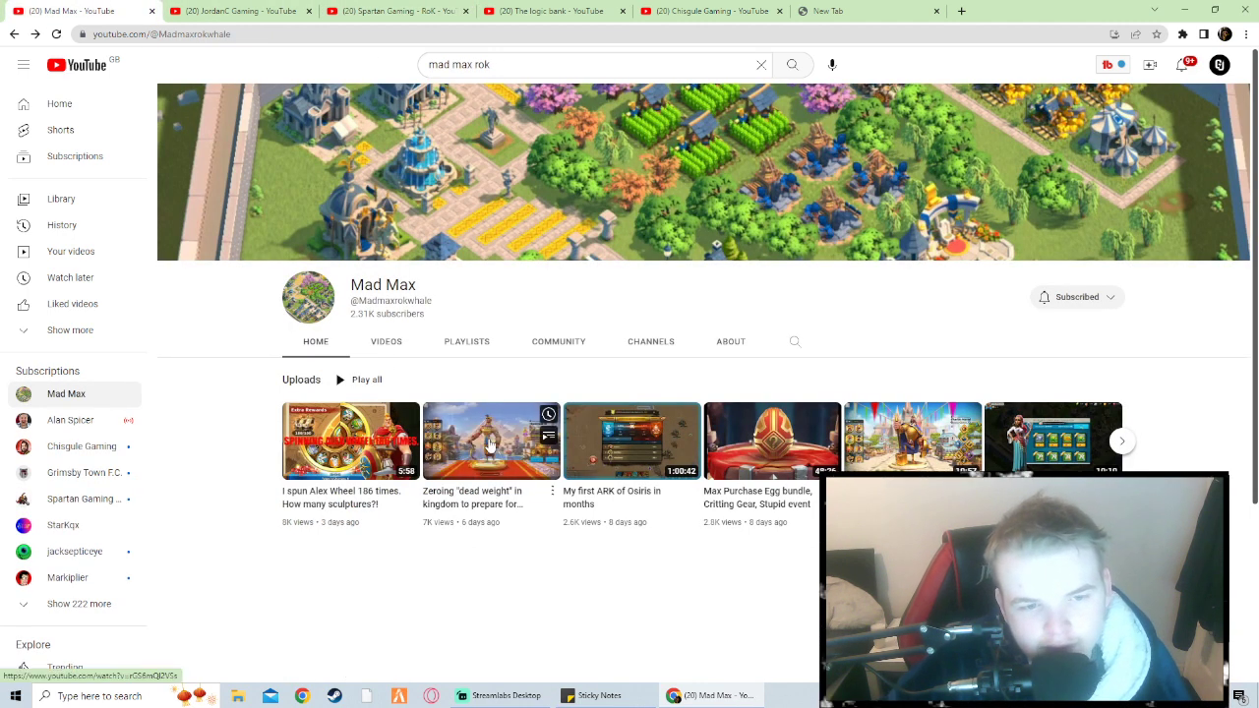
mouse_move(350, 440)
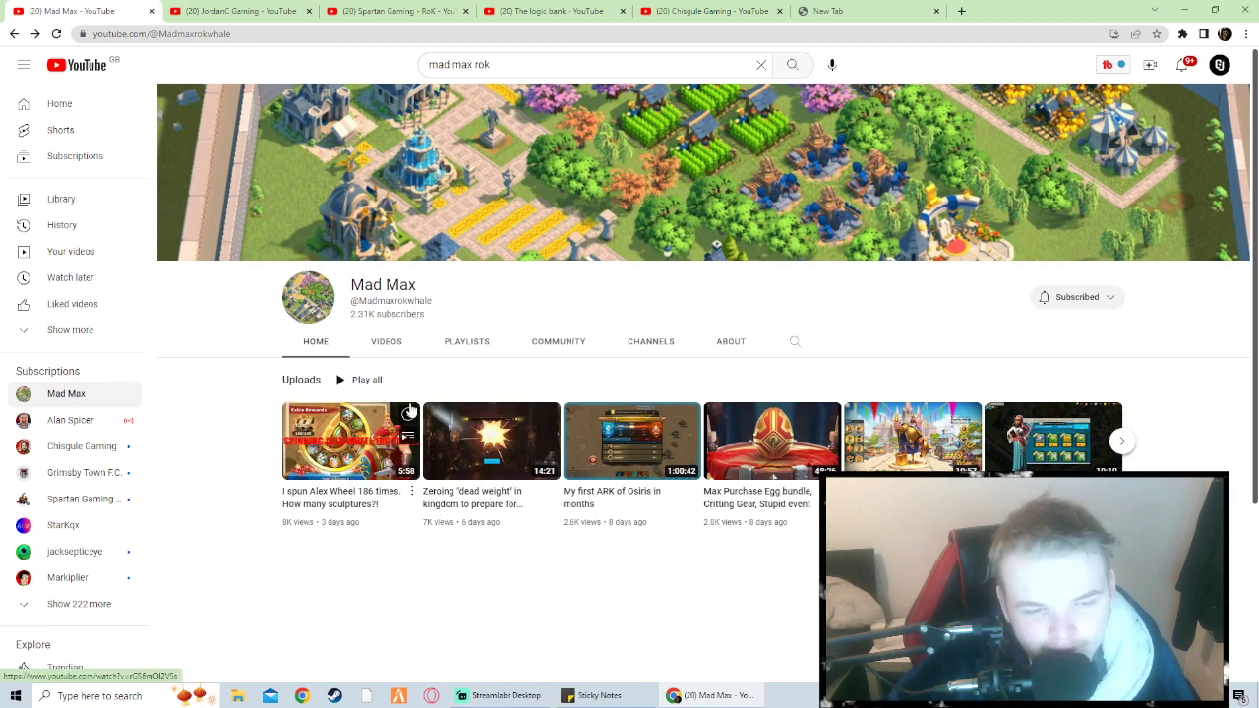
click(398, 354)
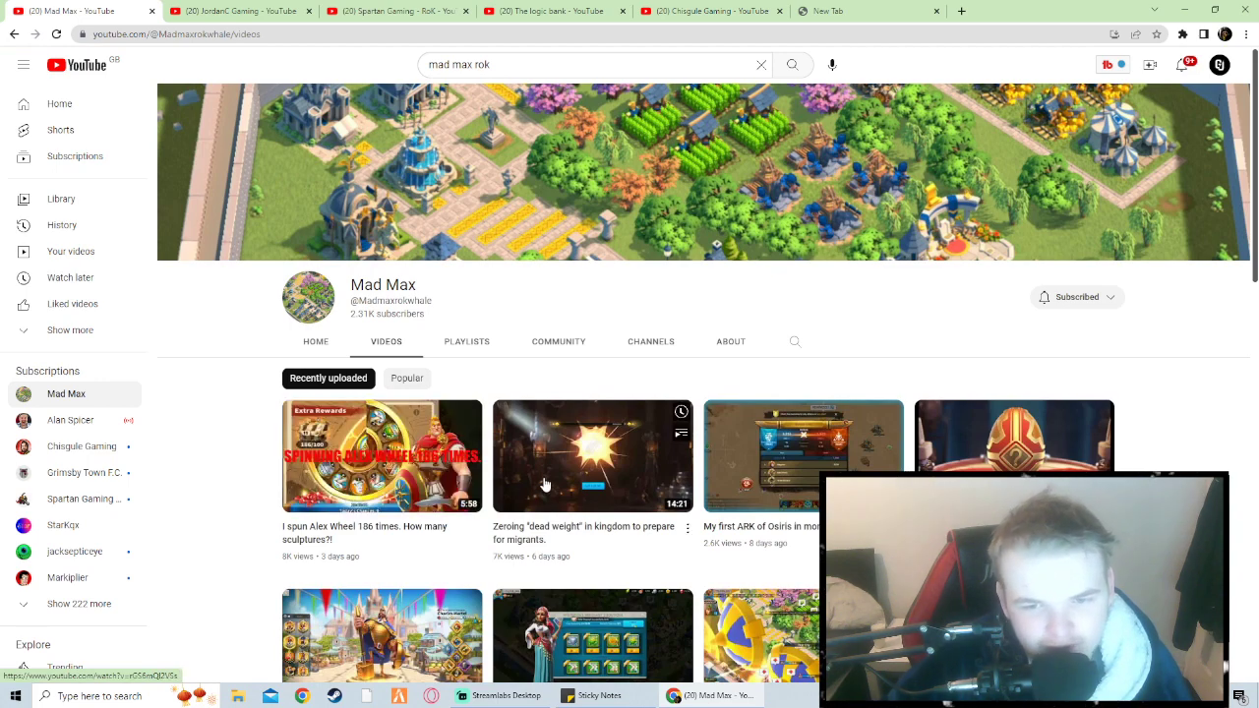
scroll(590, 477, down, 2)
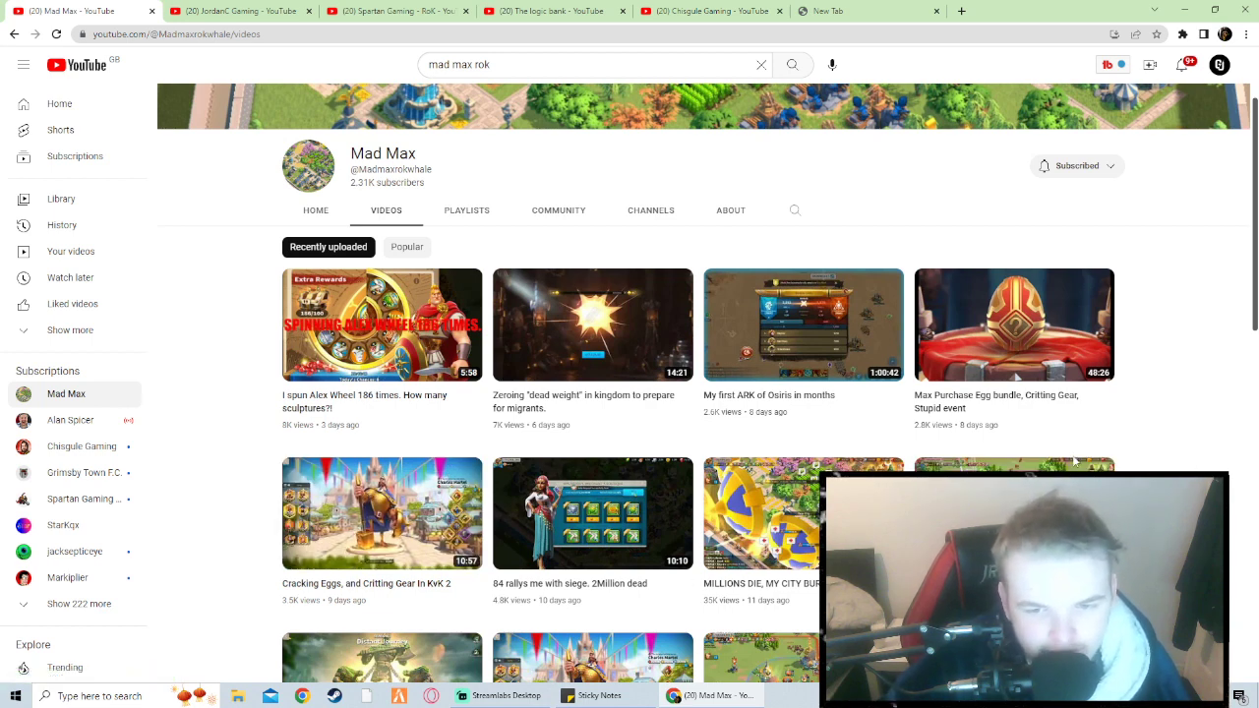
mouse_move(761, 513)
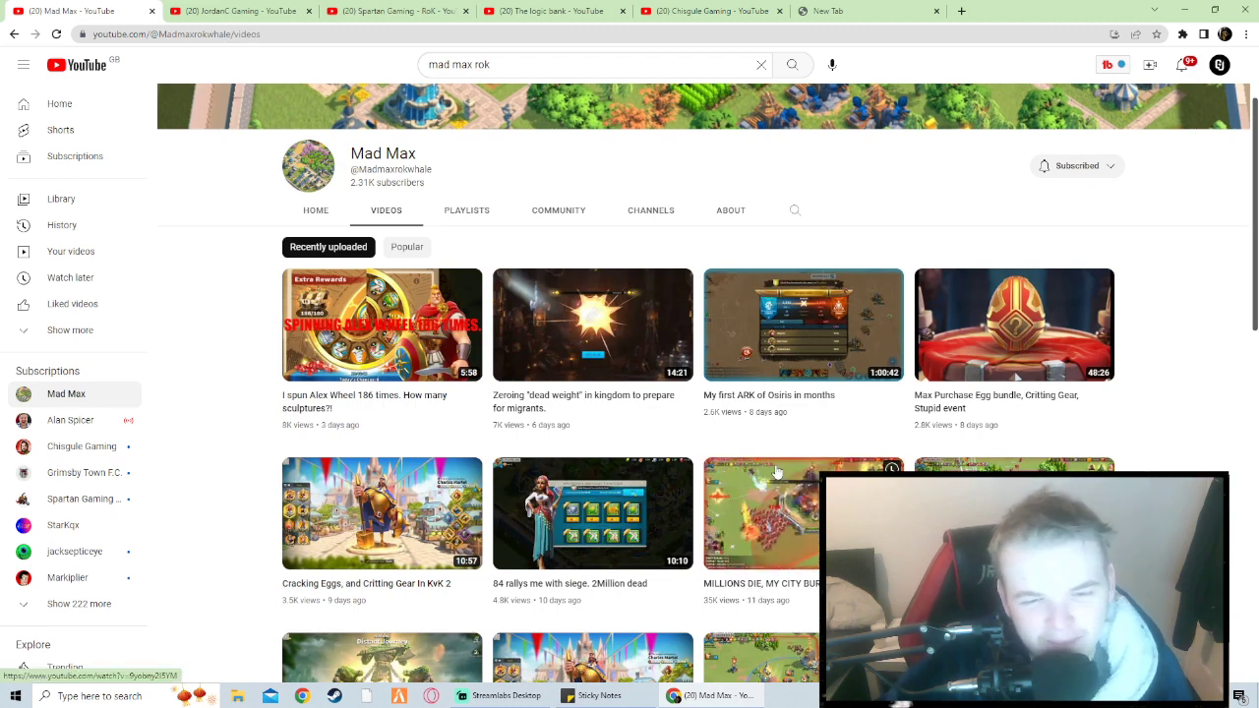
scroll(777, 472, down, 3)
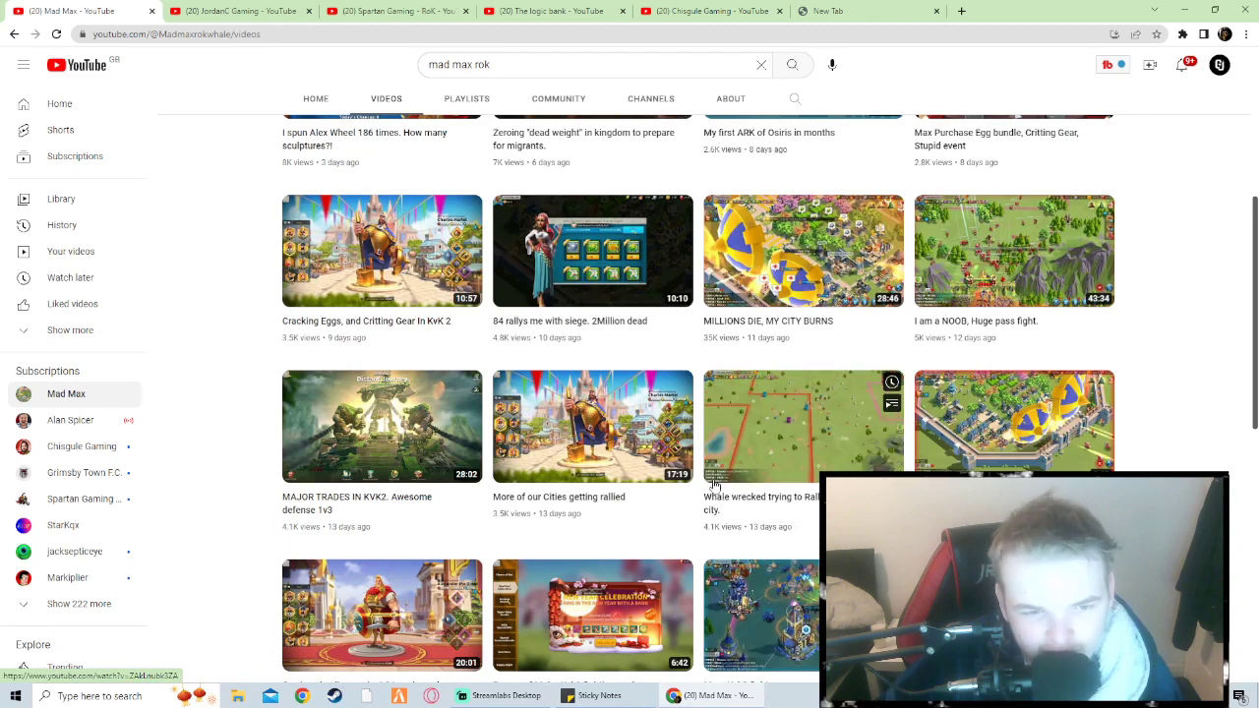
scroll(715, 485, down, 2)
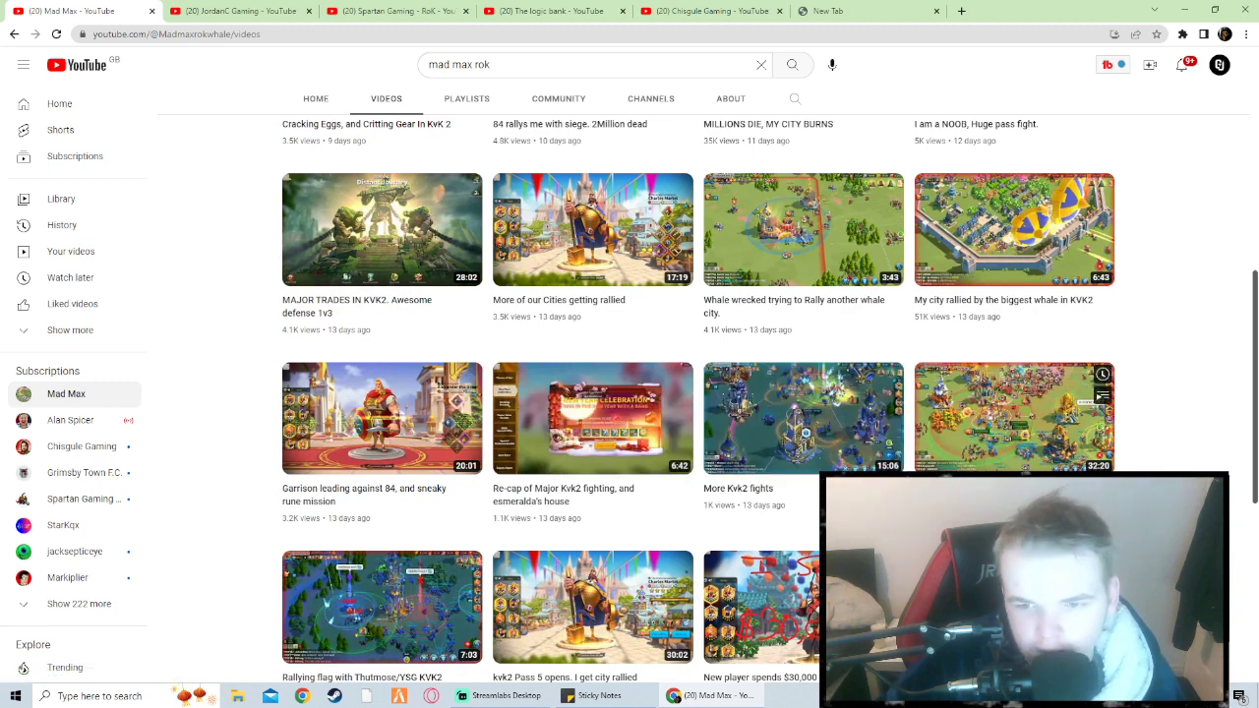
scroll(590, 502, down, 3)
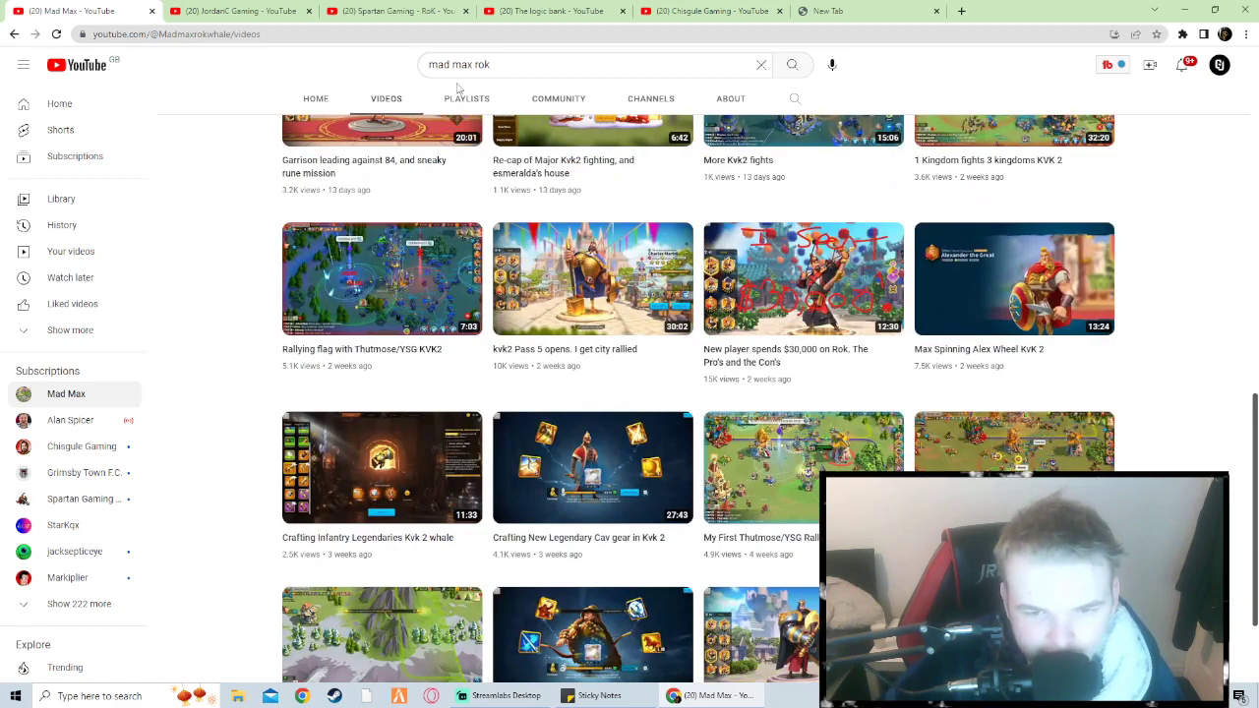
scroll(726, 404, up, 2)
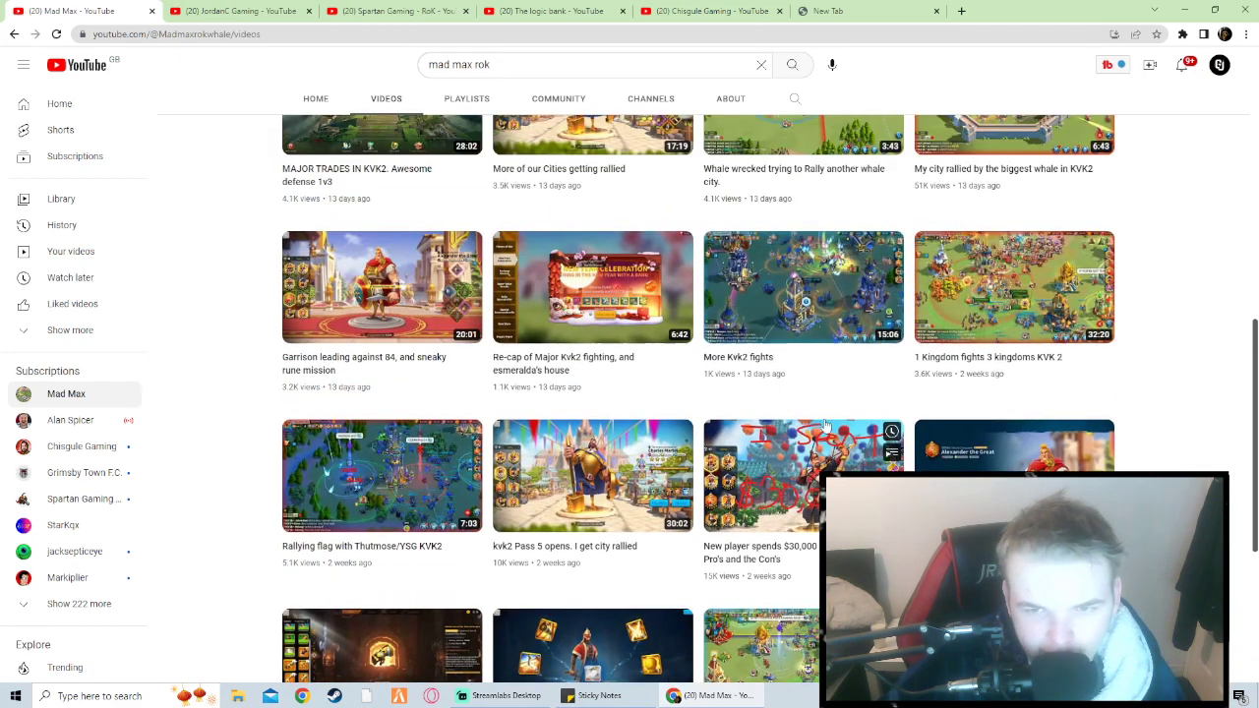
scroll(747, 424, down, 2)
scroll(797, 473, up, 3)
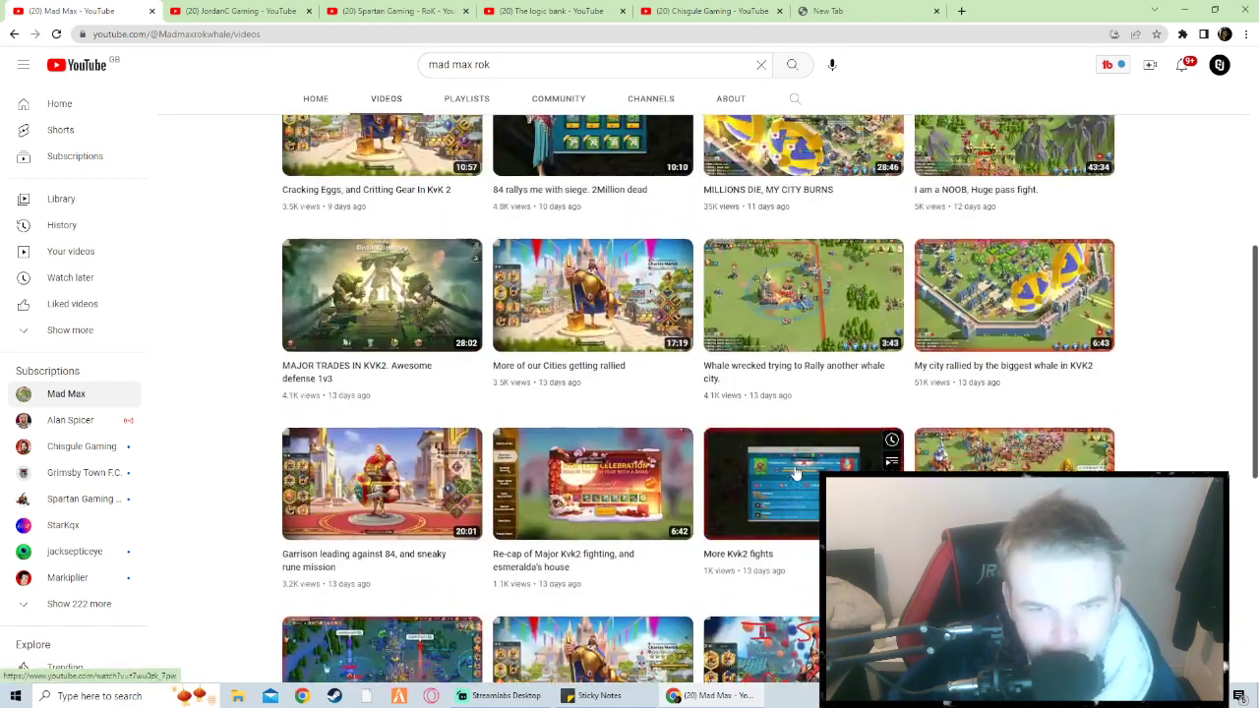
scroll(787, 457, up, 5)
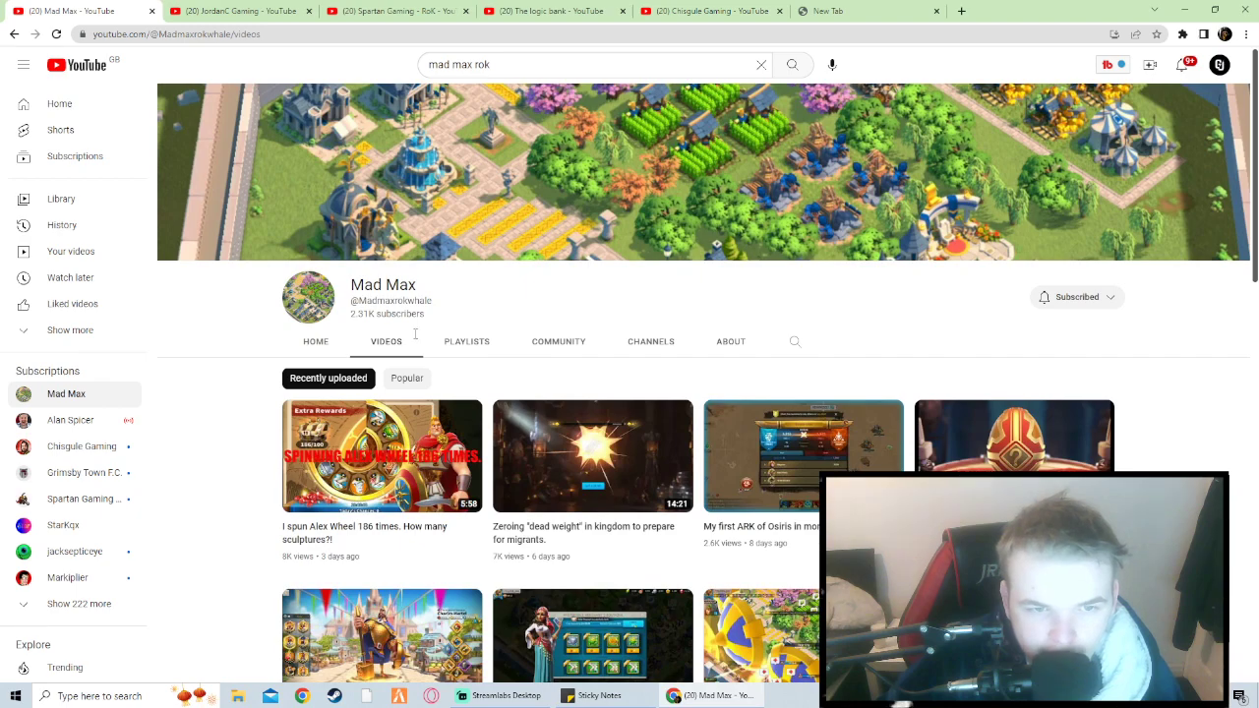
scroll(558, 470, down, 2)
scroll(558, 470, down, 2)
scroll(558, 469, up, 4)
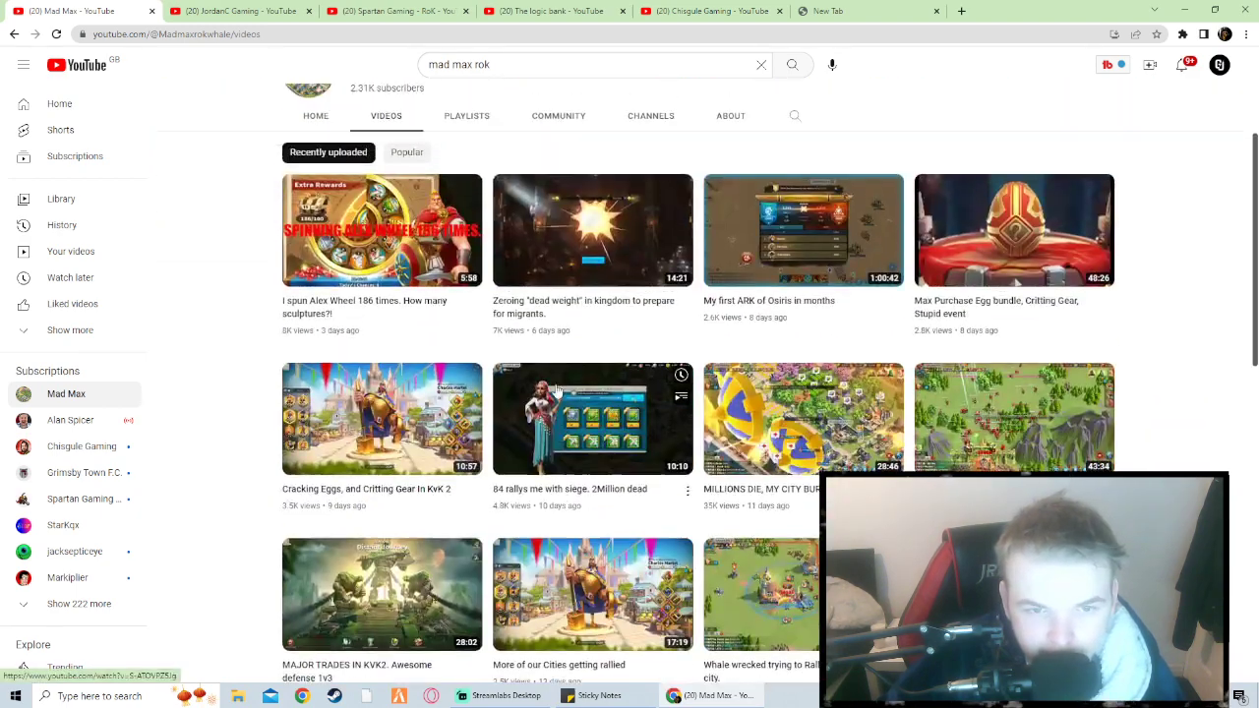
scroll(443, 374, up, 2)
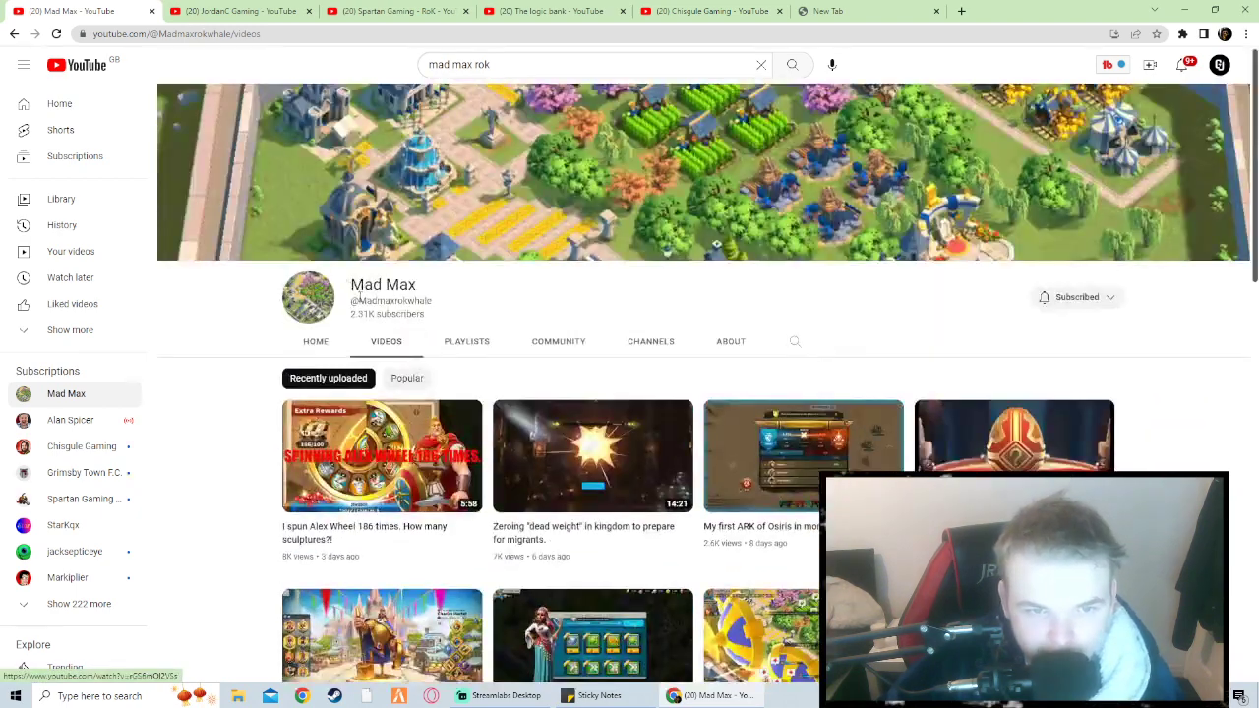
click(441, 310)
double_click(363, 314)
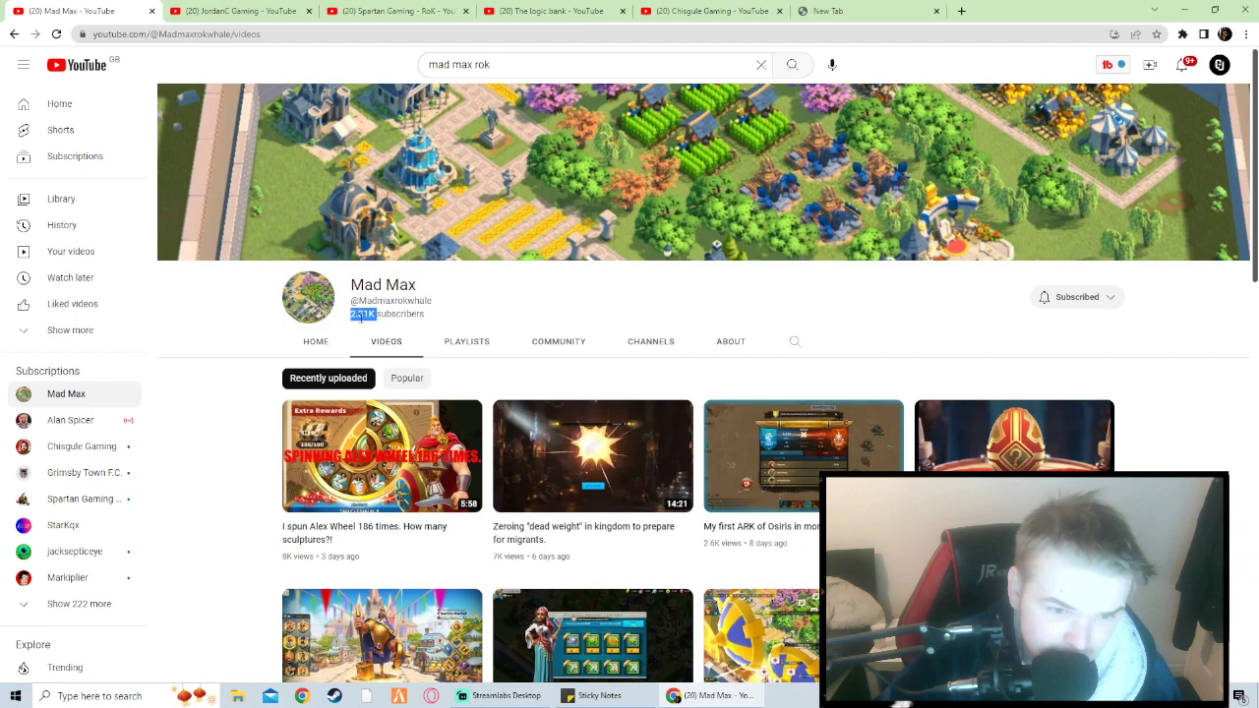
scroll(452, 462, down, 3)
scroll(540, 590, down, 5)
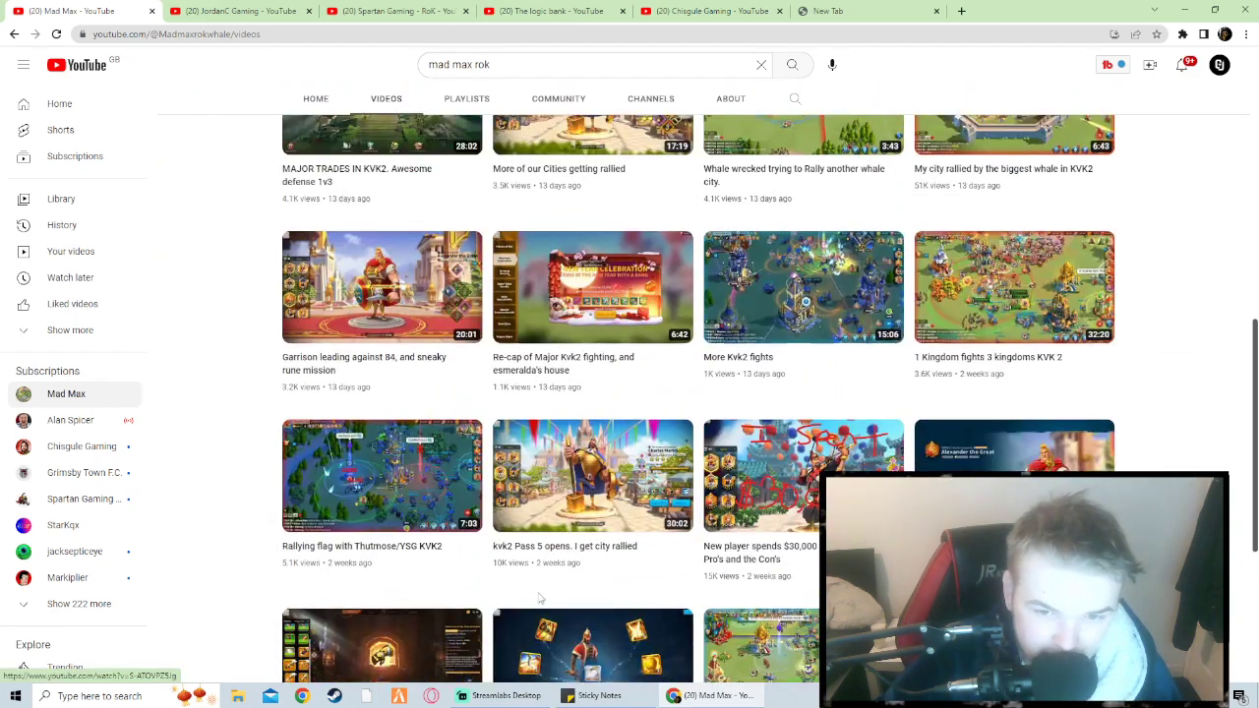
scroll(539, 599, up, 2)
scroll(451, 349, up, 6)
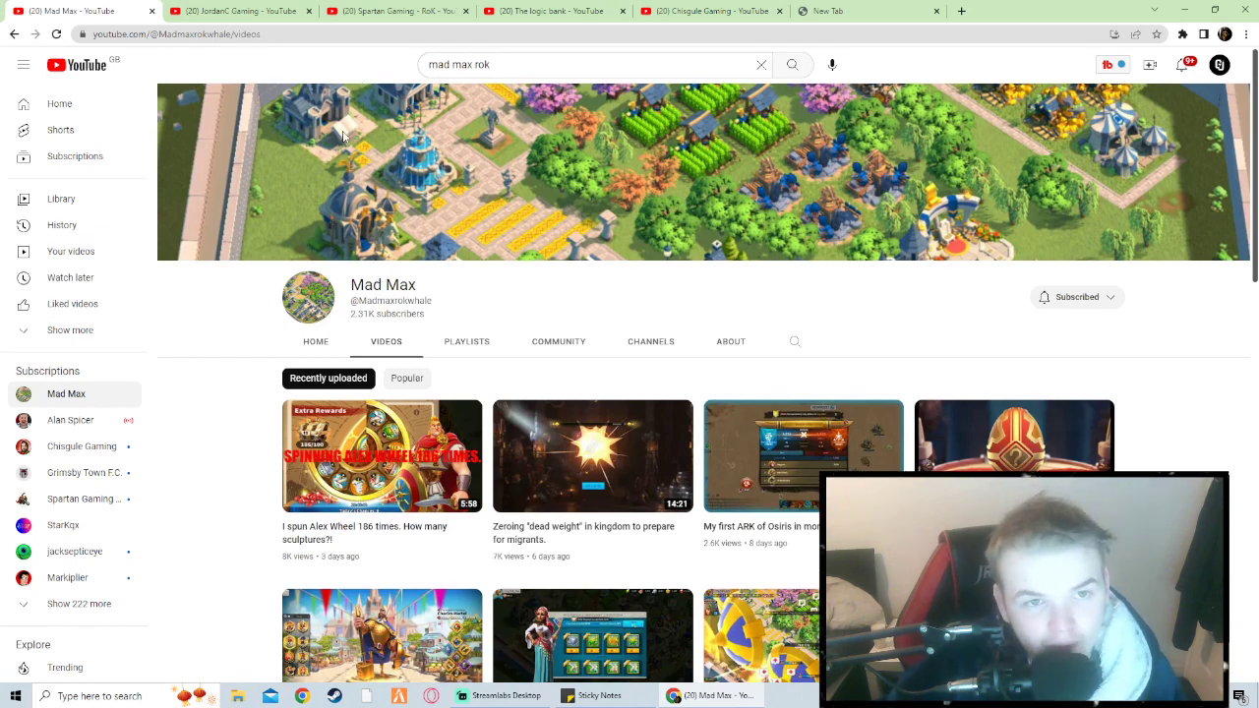
Move on to JordanC Gaming's Videos page, showing 1.74K subscribers
key(ctrl+Tab)
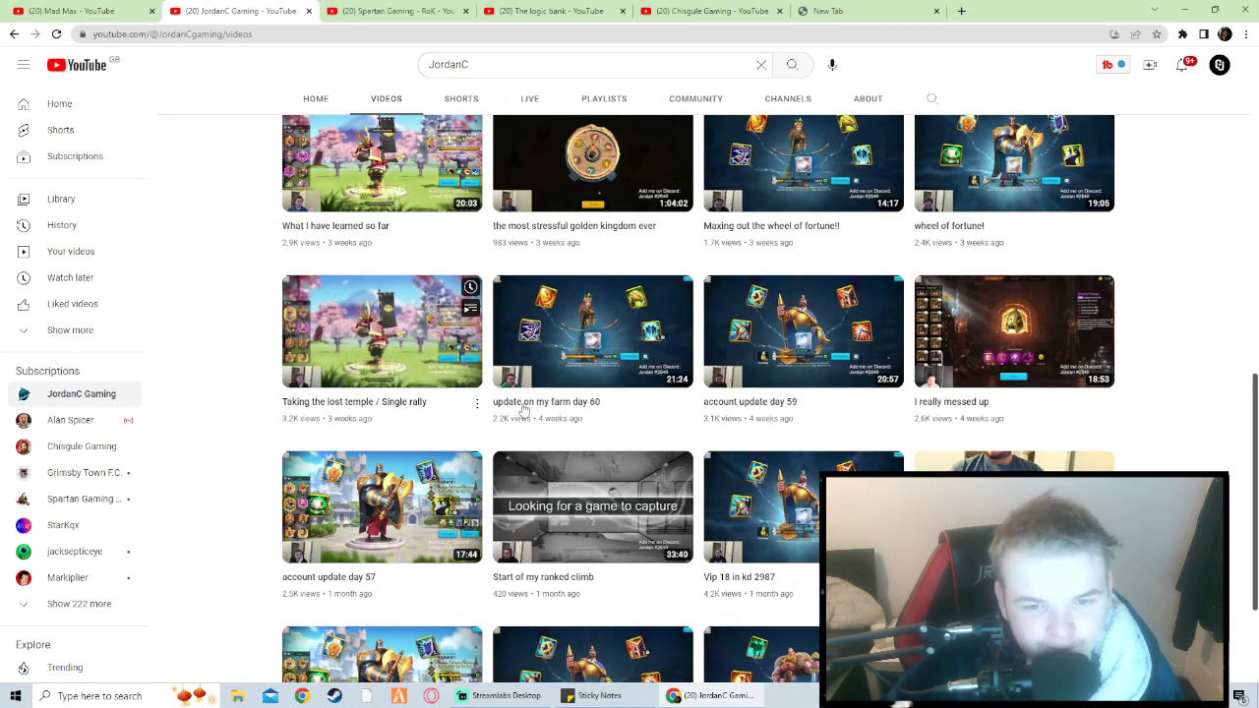
scroll(580, 404, up, 5)
scroll(582, 405, up, 4)
scroll(585, 409, up, 3)
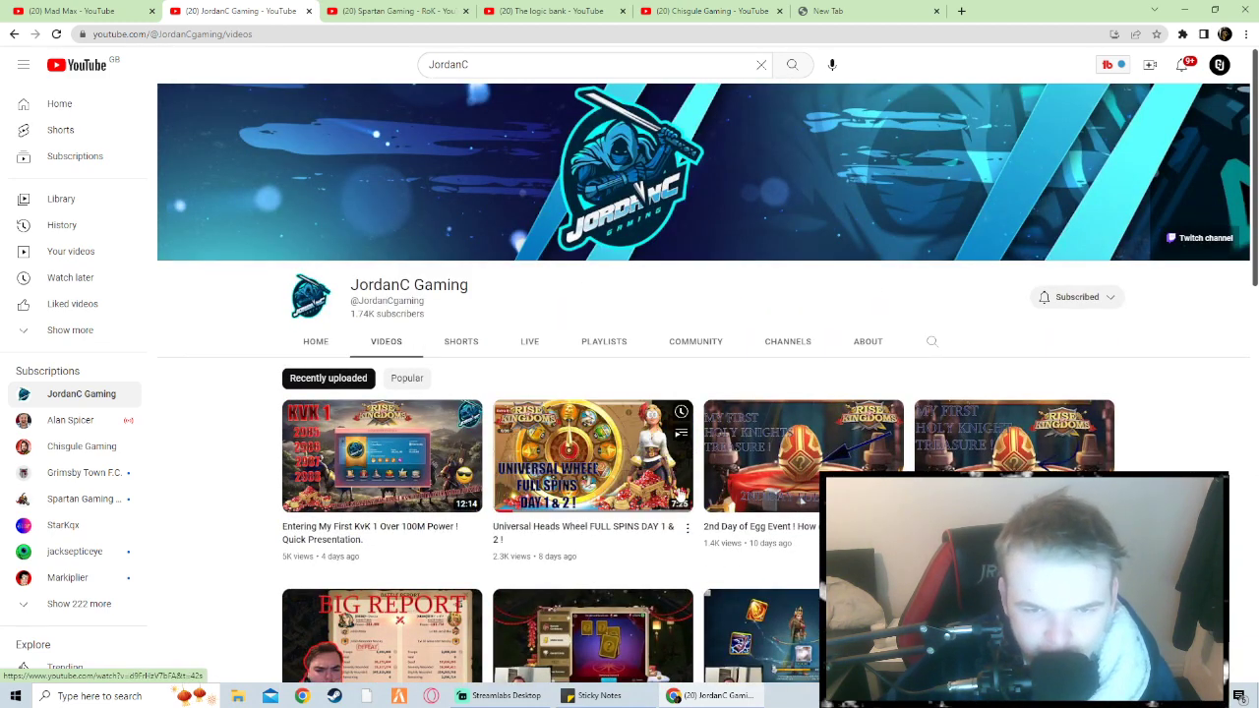
mouse_move(803, 455)
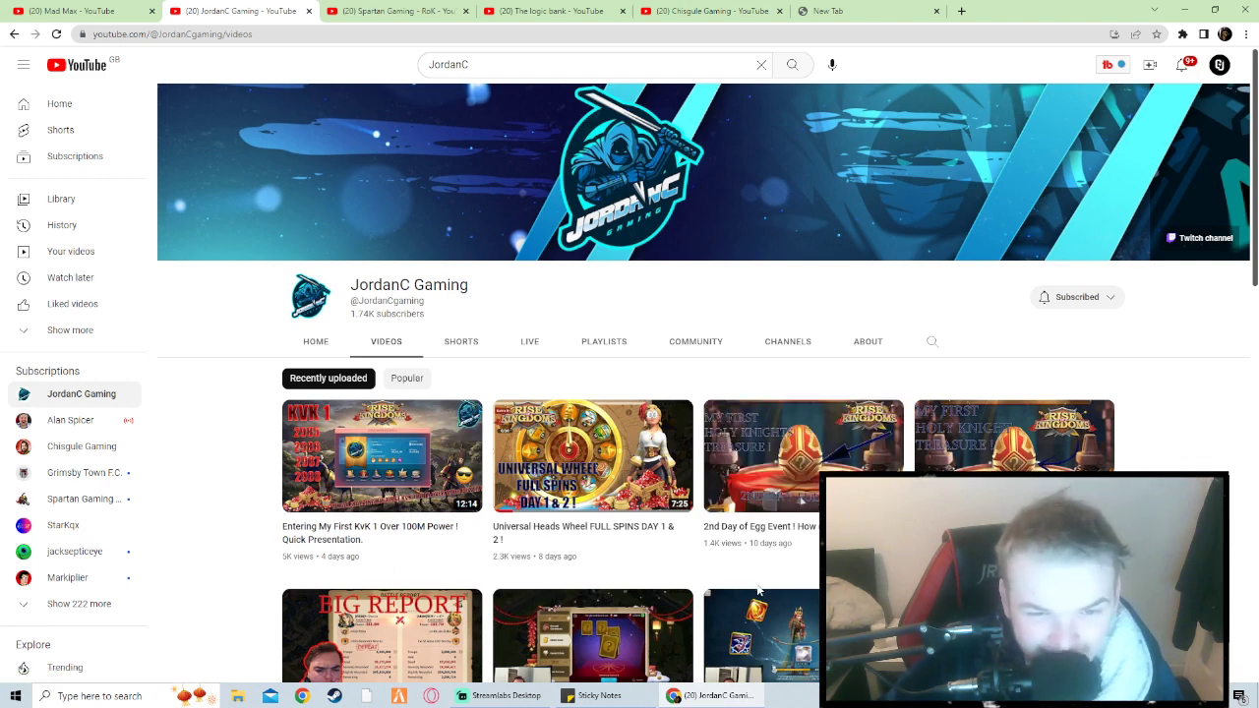
scroll(759, 591, down, 3)
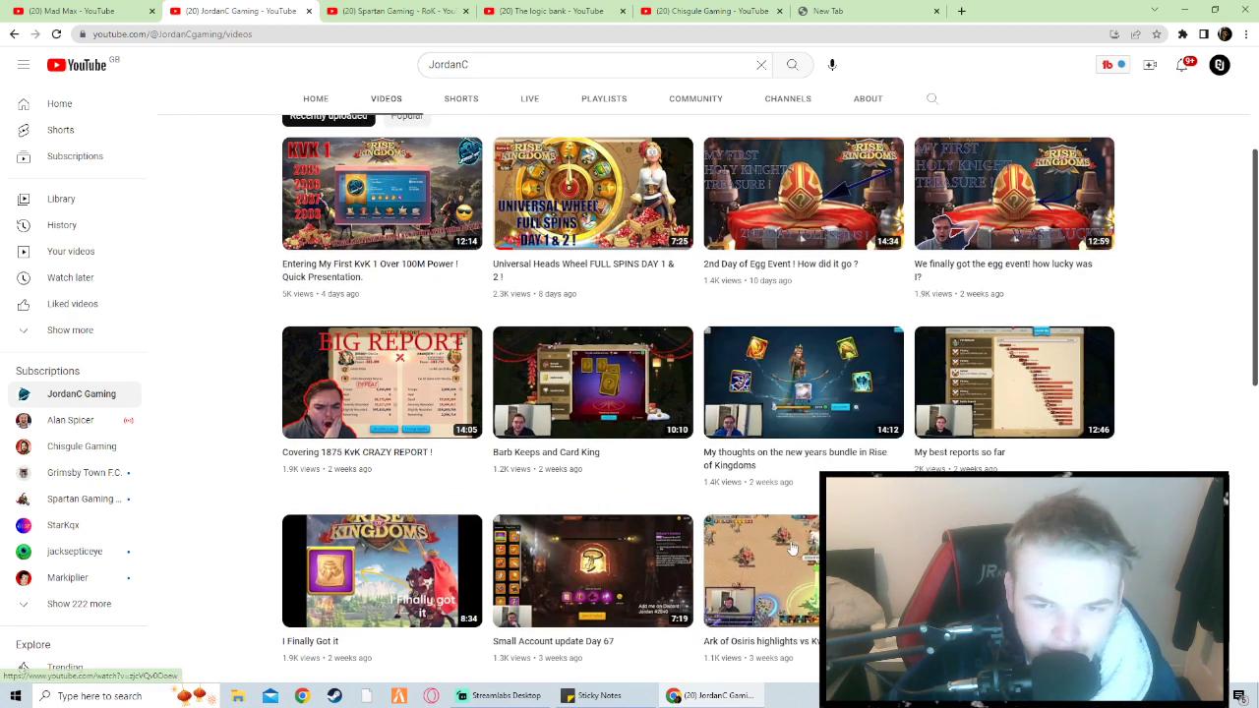
scroll(941, 463, down, 3)
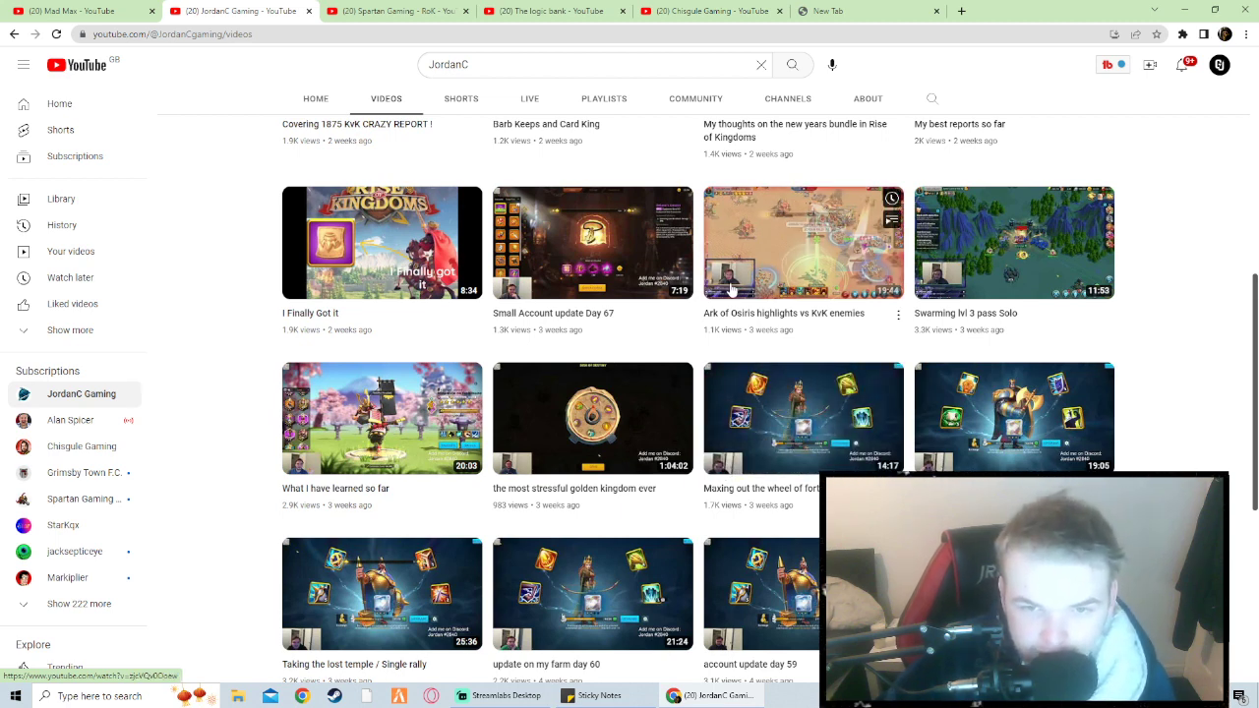
mouse_move(592, 571)
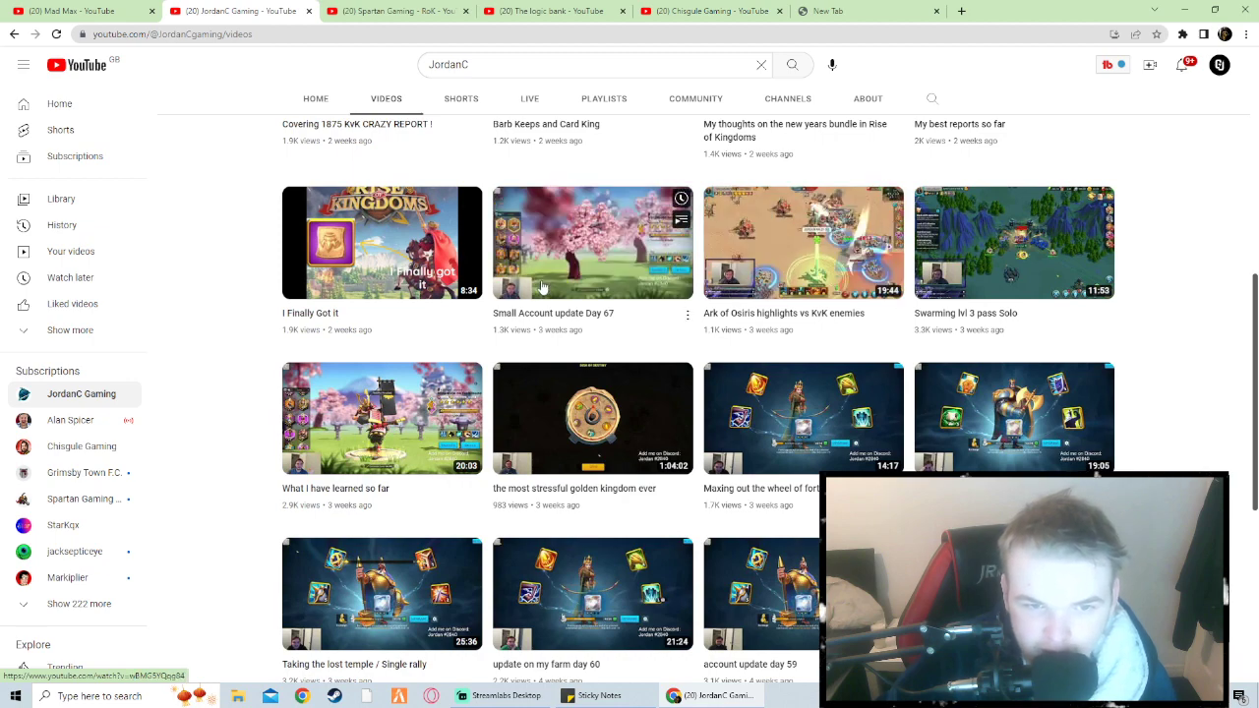
scroll(949, 300, up, 1)
scroll(949, 300, up, 1)
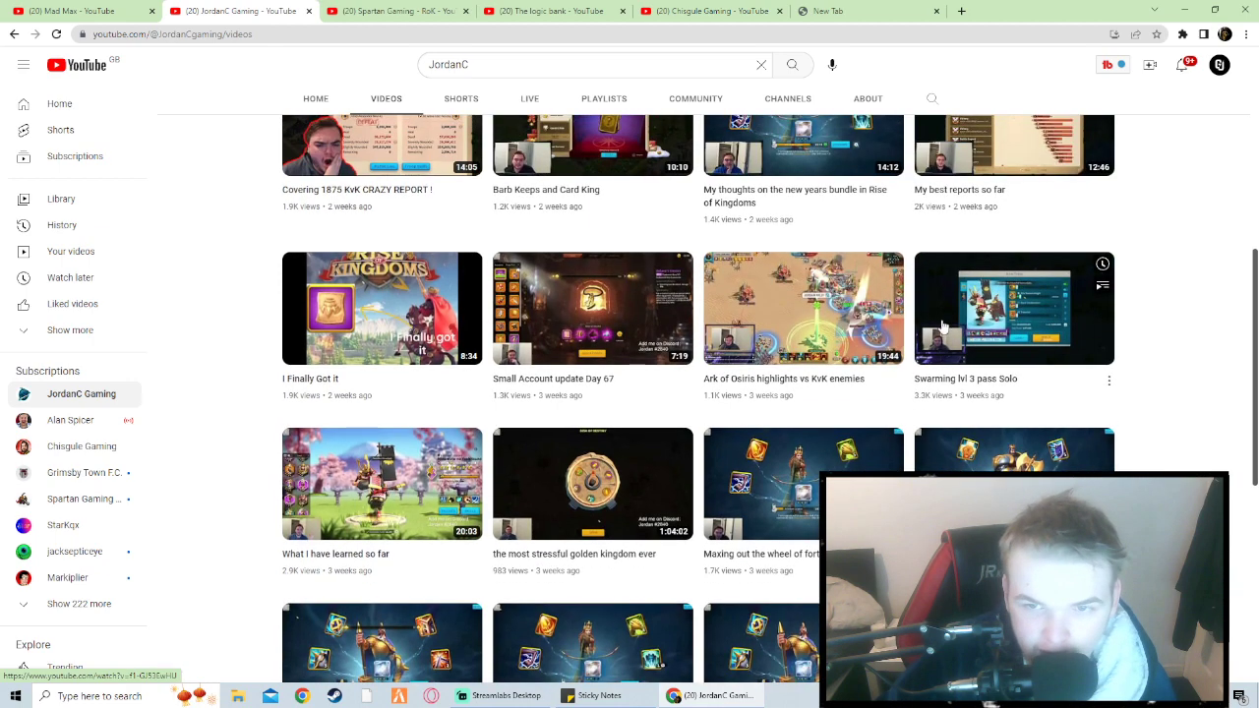
scroll(949, 300, up, 2)
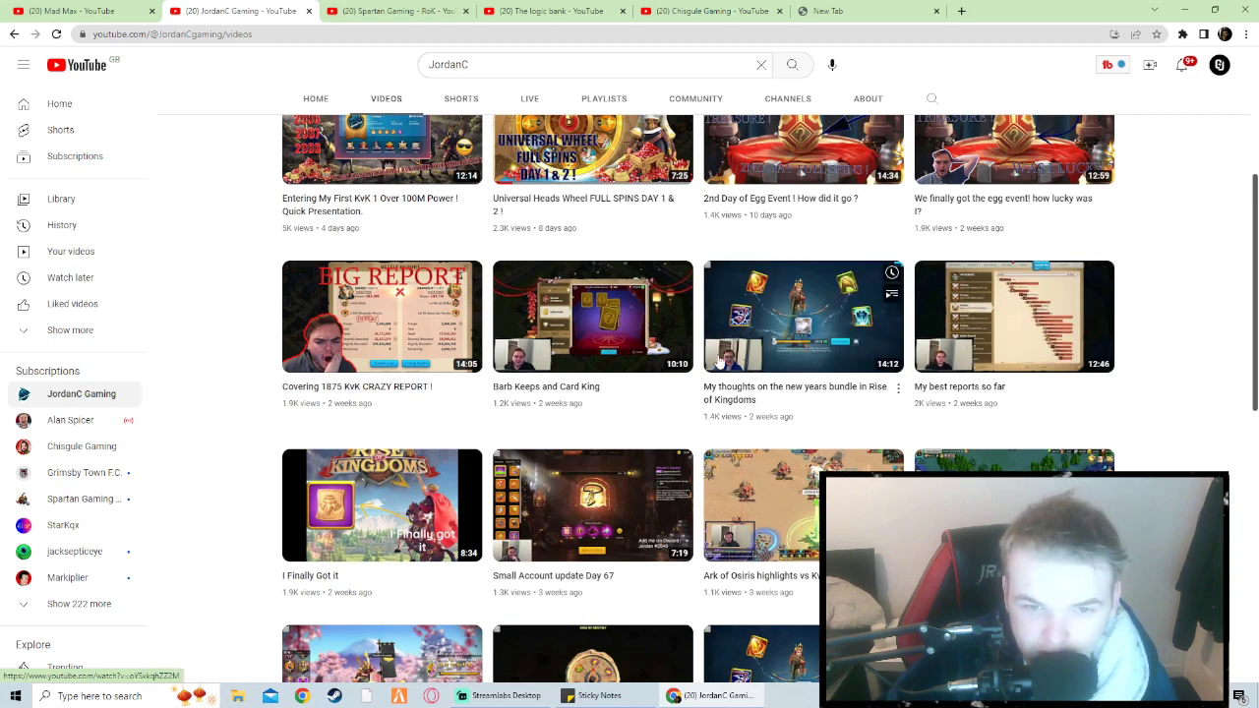
scroll(837, 394, up, 1)
scroll(689, 472, up, 1)
scroll(577, 542, down, 1)
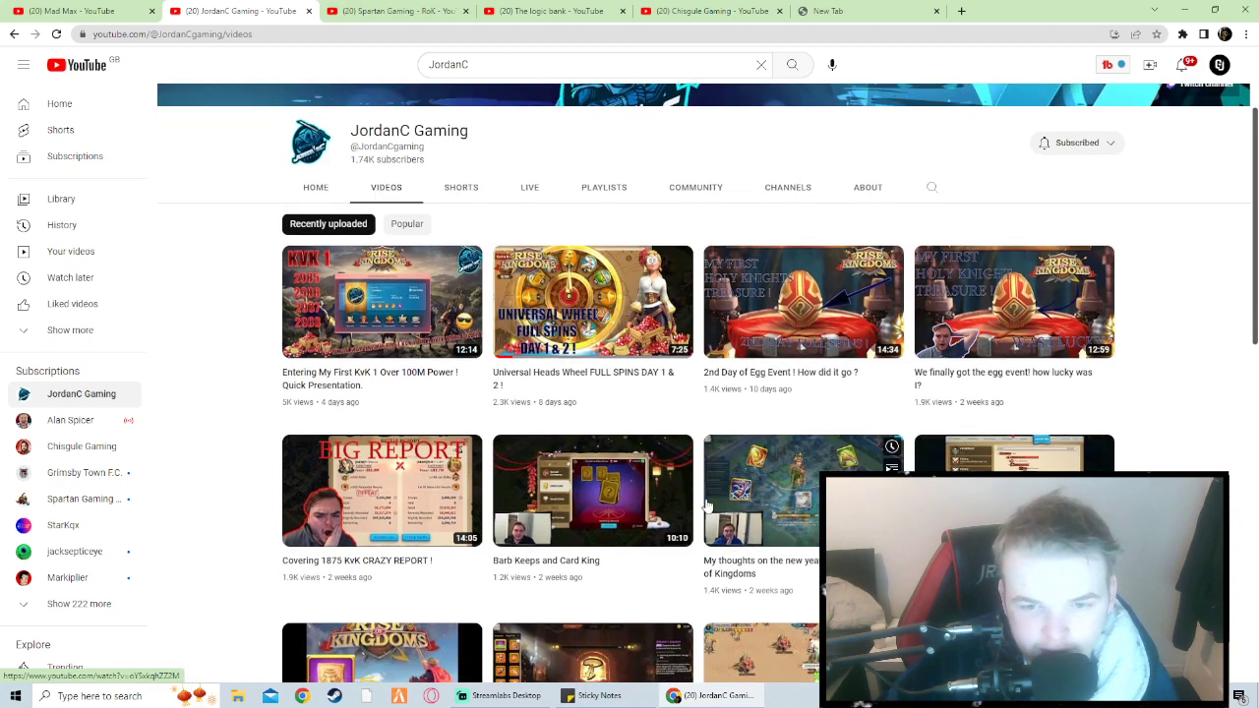
scroll(679, 507, down, 2)
scroll(782, 469, down, 2)
mouse_move(381, 352)
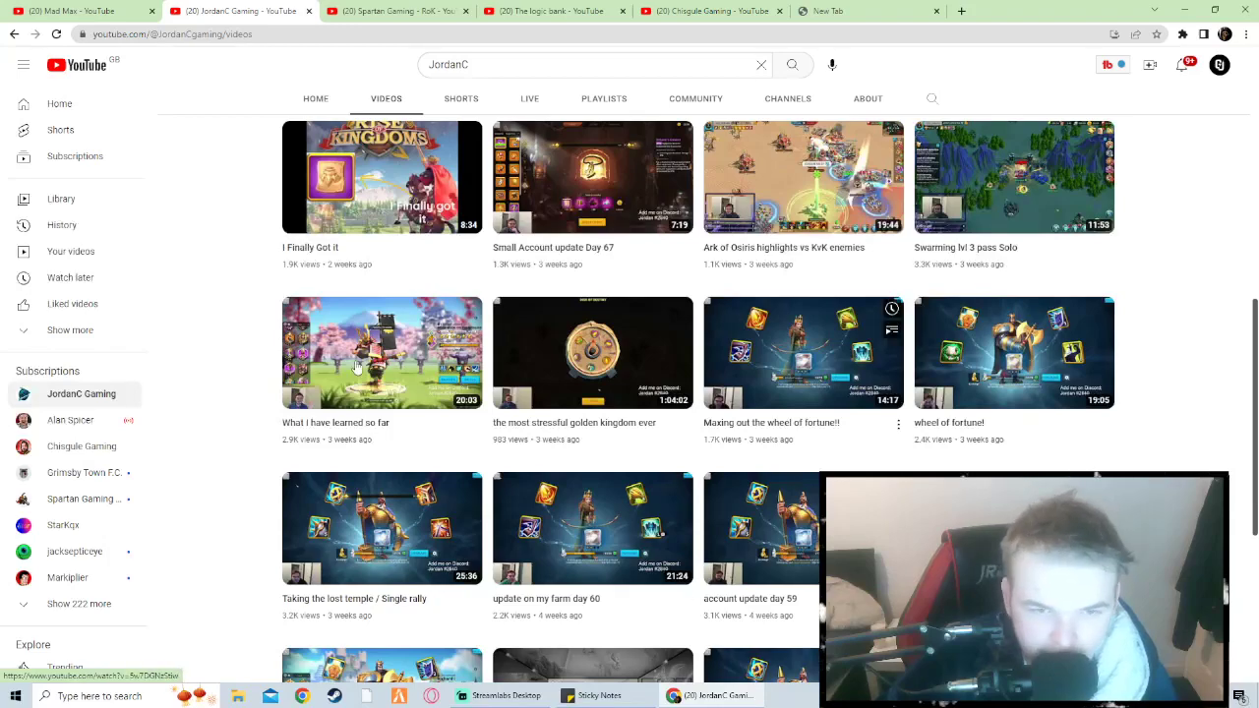
scroll(738, 413, up, 2)
scroll(639, 295, up, 2)
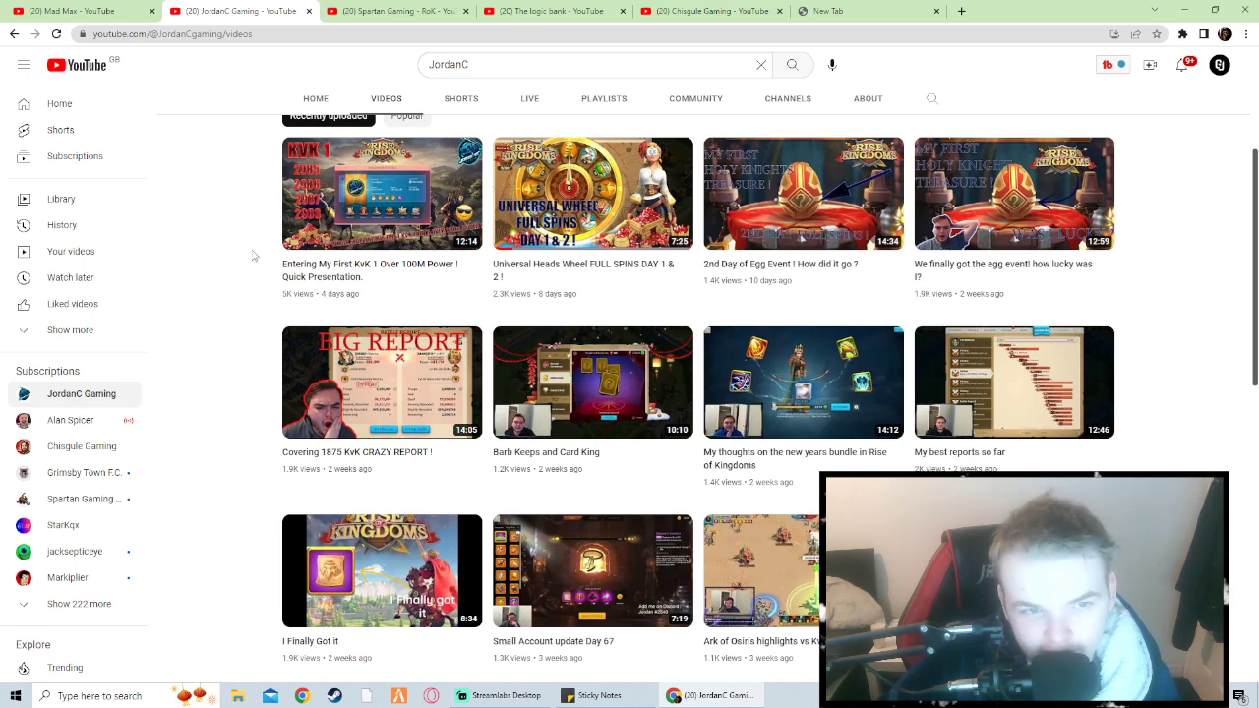
scroll(225, 192, up, 3)
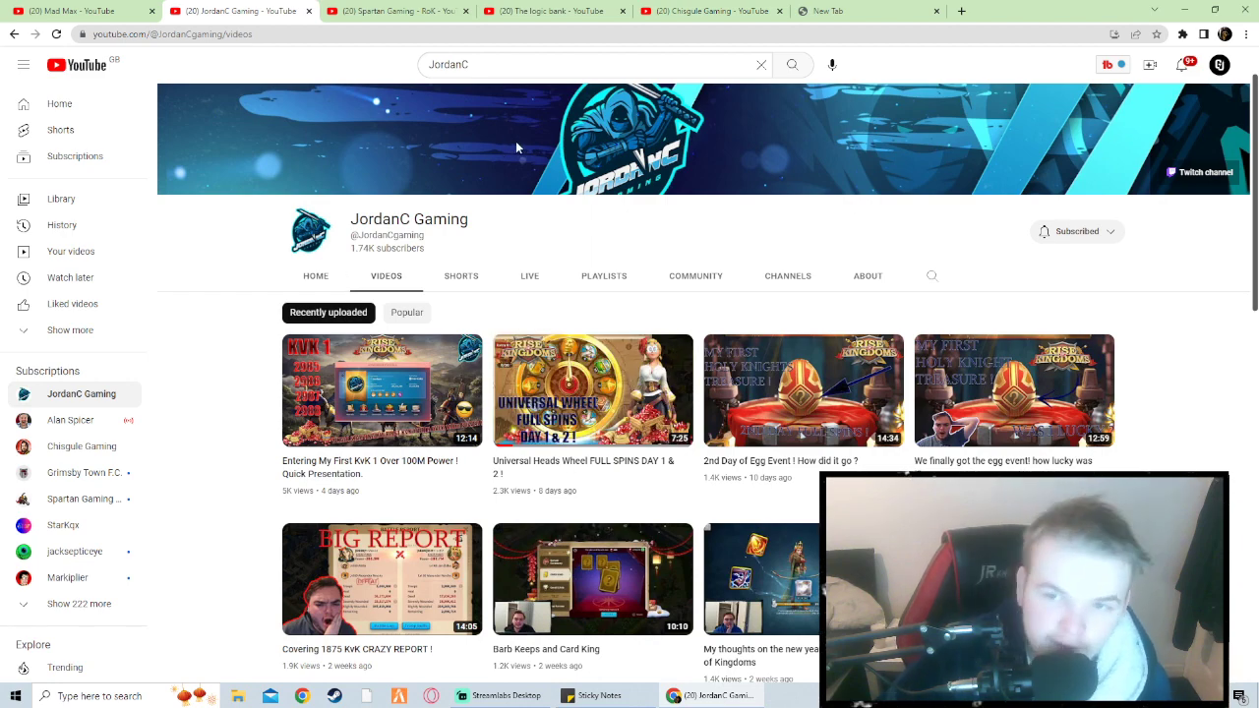
Switch to The logic bank channel and list its uploaded videos (3.08K subscribers)
click(556, 11)
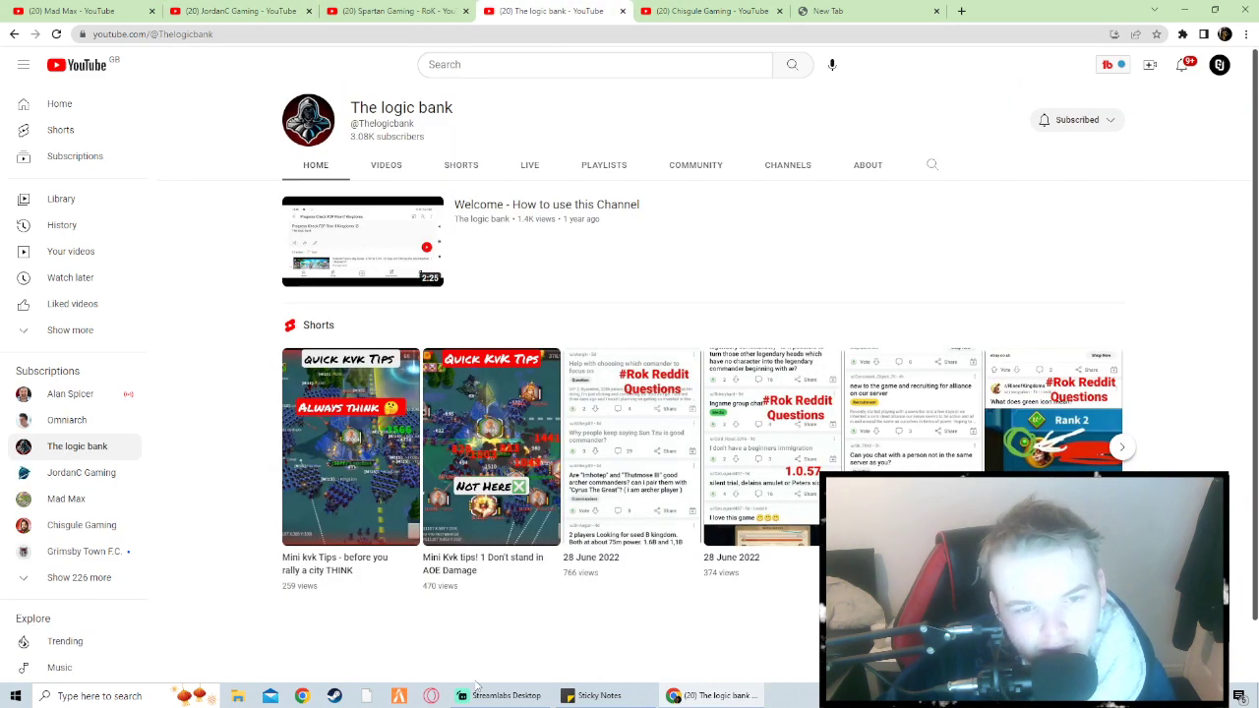
mouse_move(491, 433)
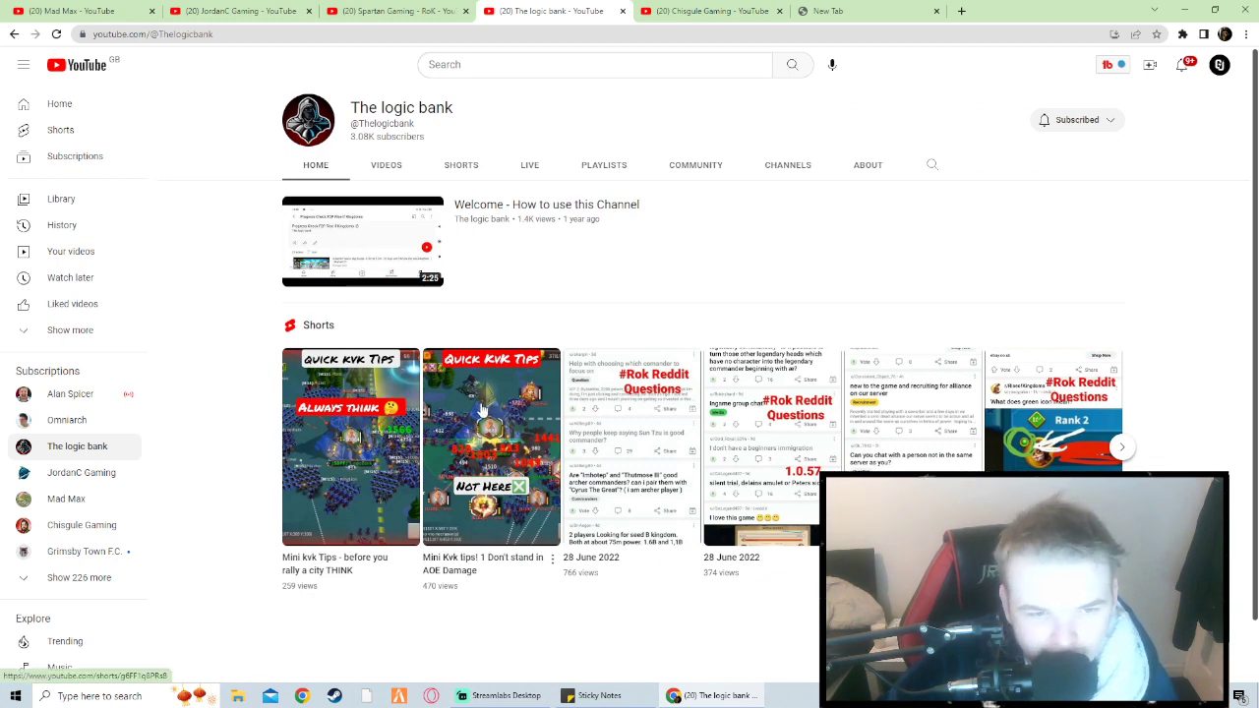
click(387, 166)
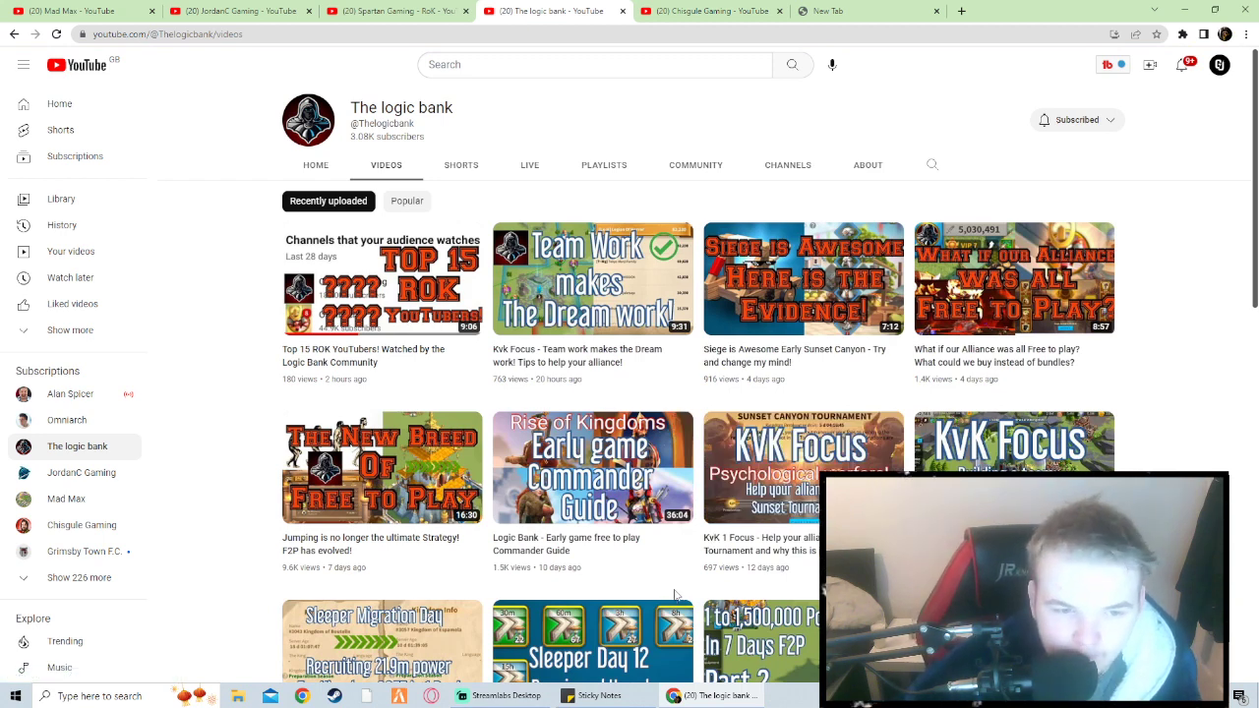
drag(362, 143, 349, 143)
click(349, 143)
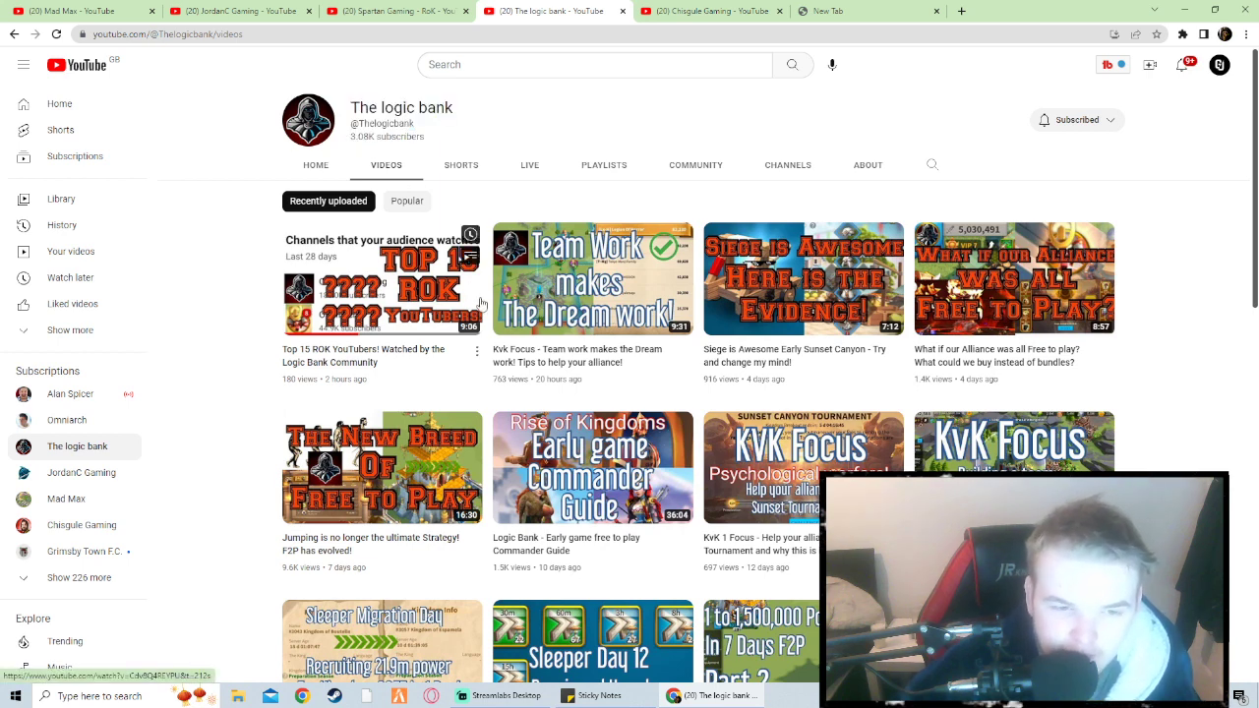
mouse_move(1013, 443)
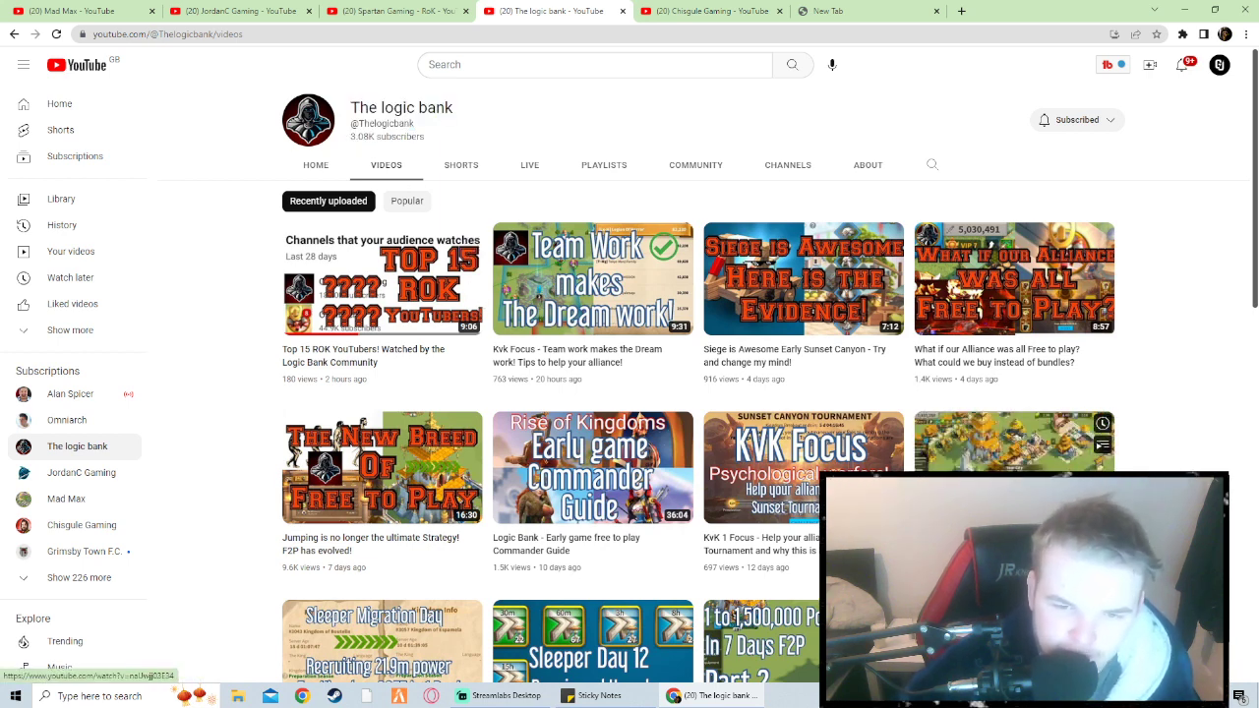
scroll(1014, 463, down, 2)
scroll(1013, 462, down, 3)
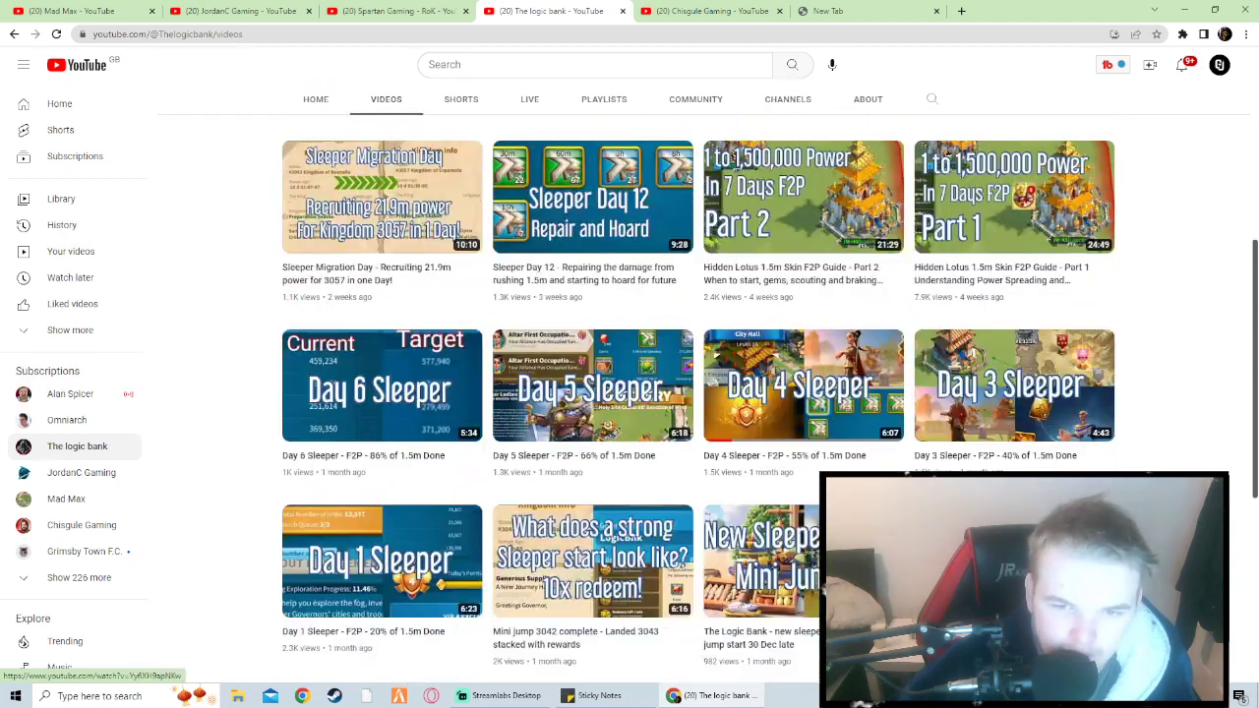
scroll(1013, 462, down, 2)
scroll(1013, 463, down, 1)
scroll(1014, 462, down, 2)
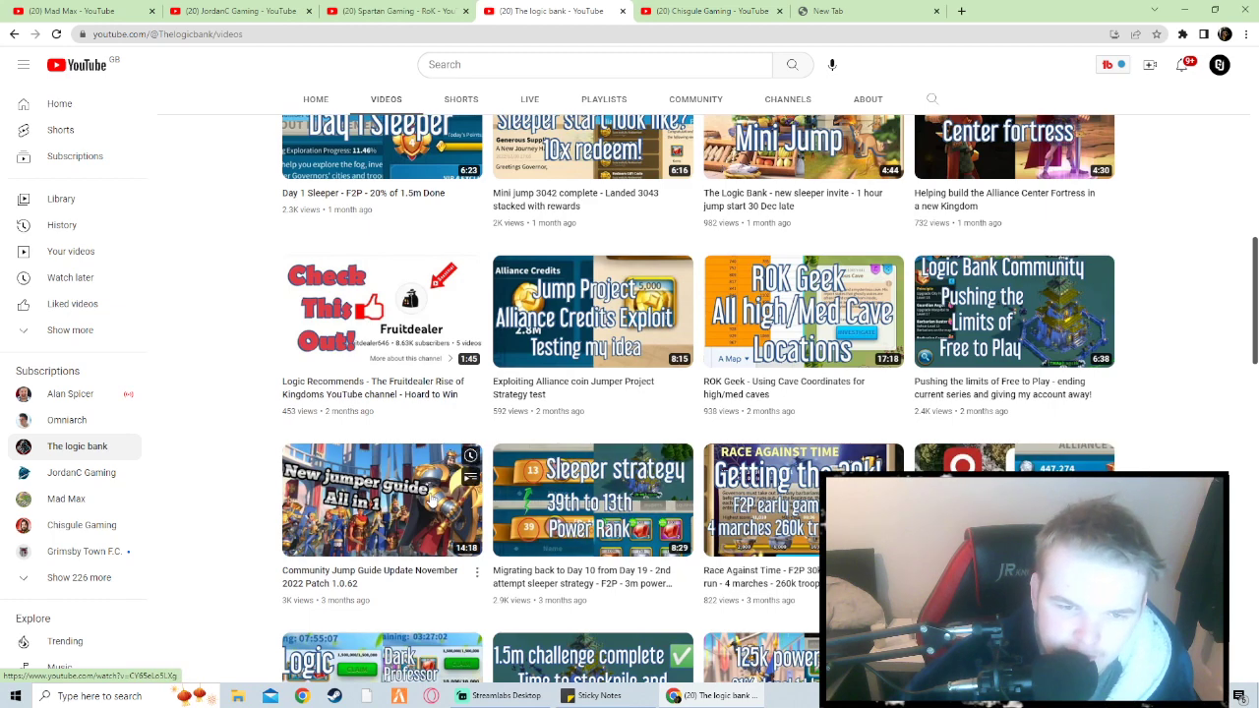
mouse_move(803, 500)
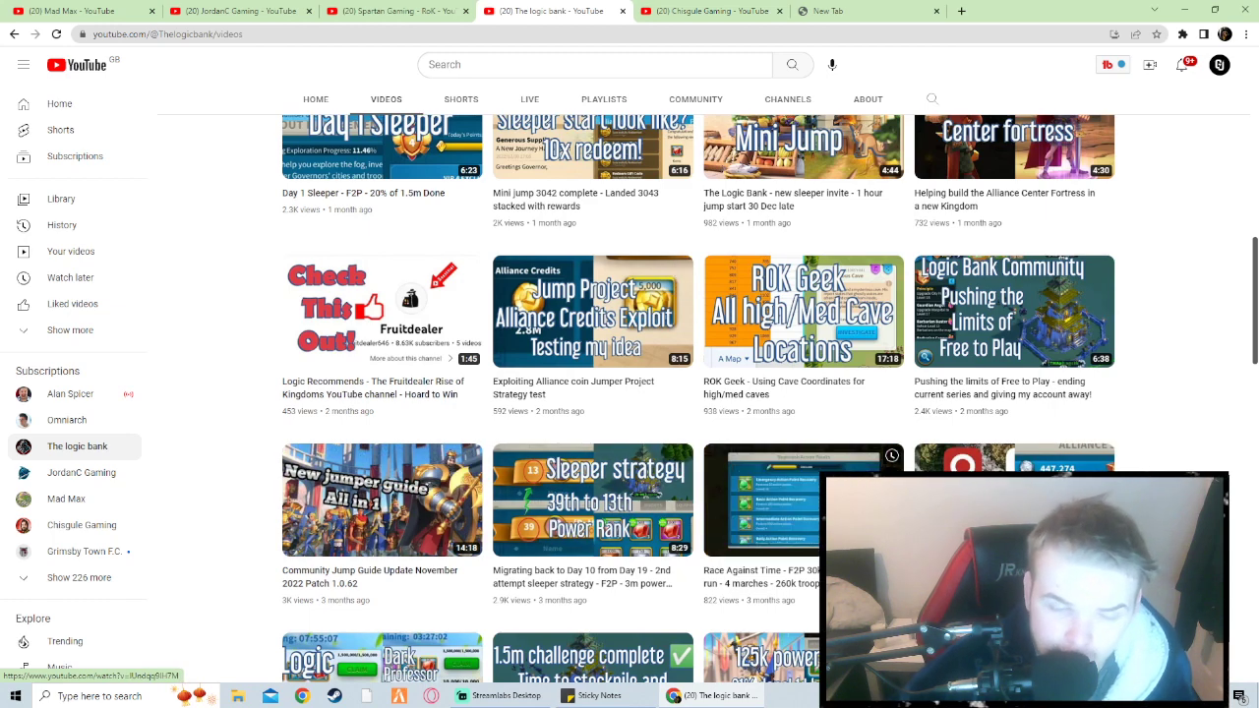
scroll(712, 486, down, 2)
scroll(712, 486, down, 3)
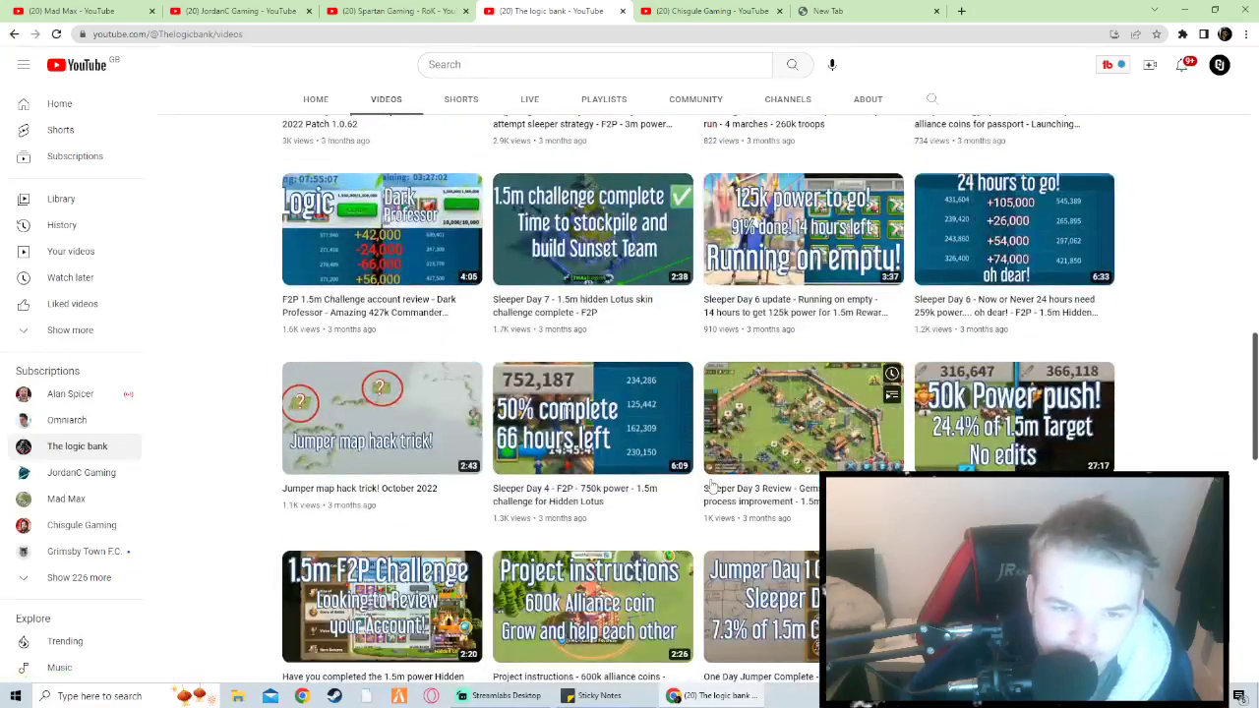
scroll(712, 486, down, 2)
scroll(712, 486, up, 5)
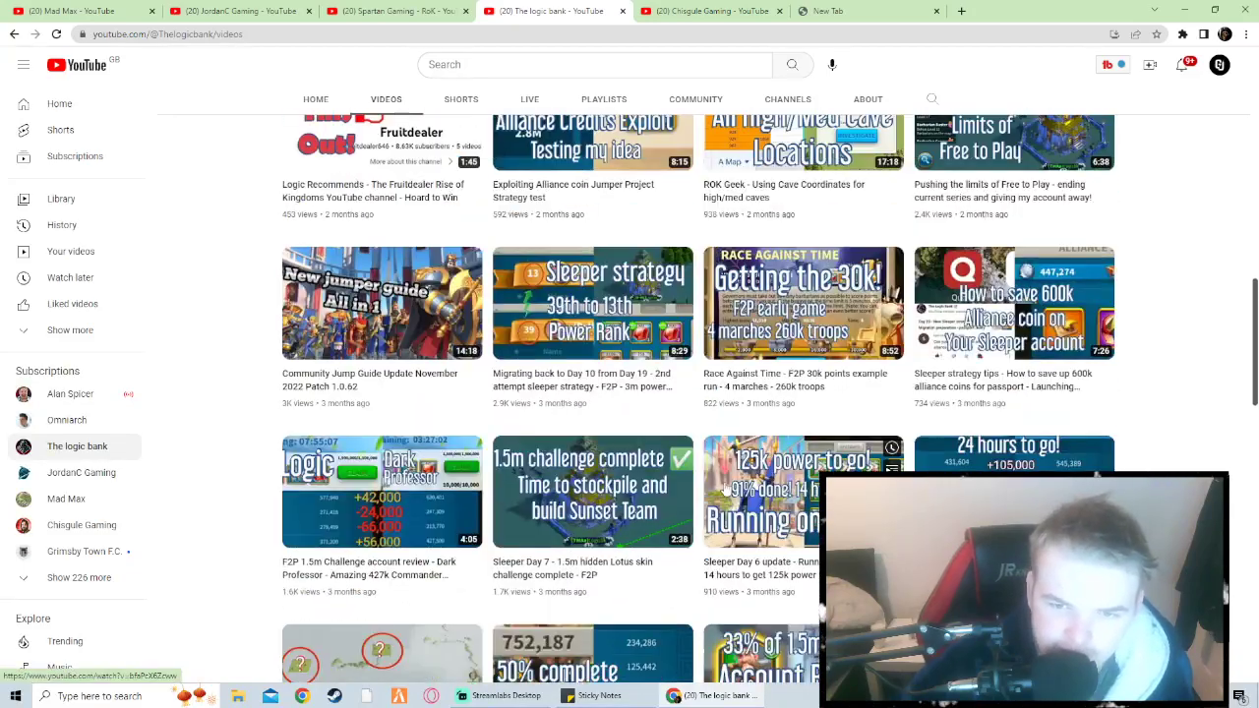
scroll(718, 492, up, 4)
scroll(726, 497, up, 4)
scroll(726, 497, up, 4)
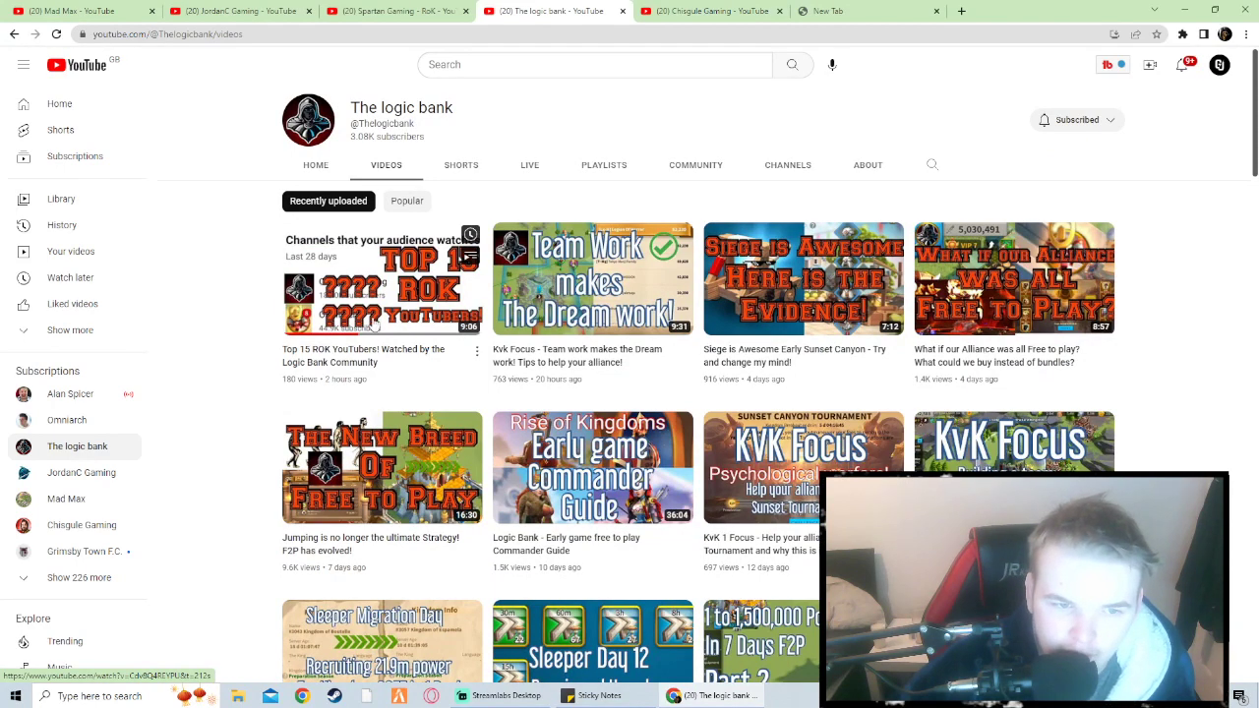
scroll(689, 319, down, 2)
scroll(999, 312, down, 3)
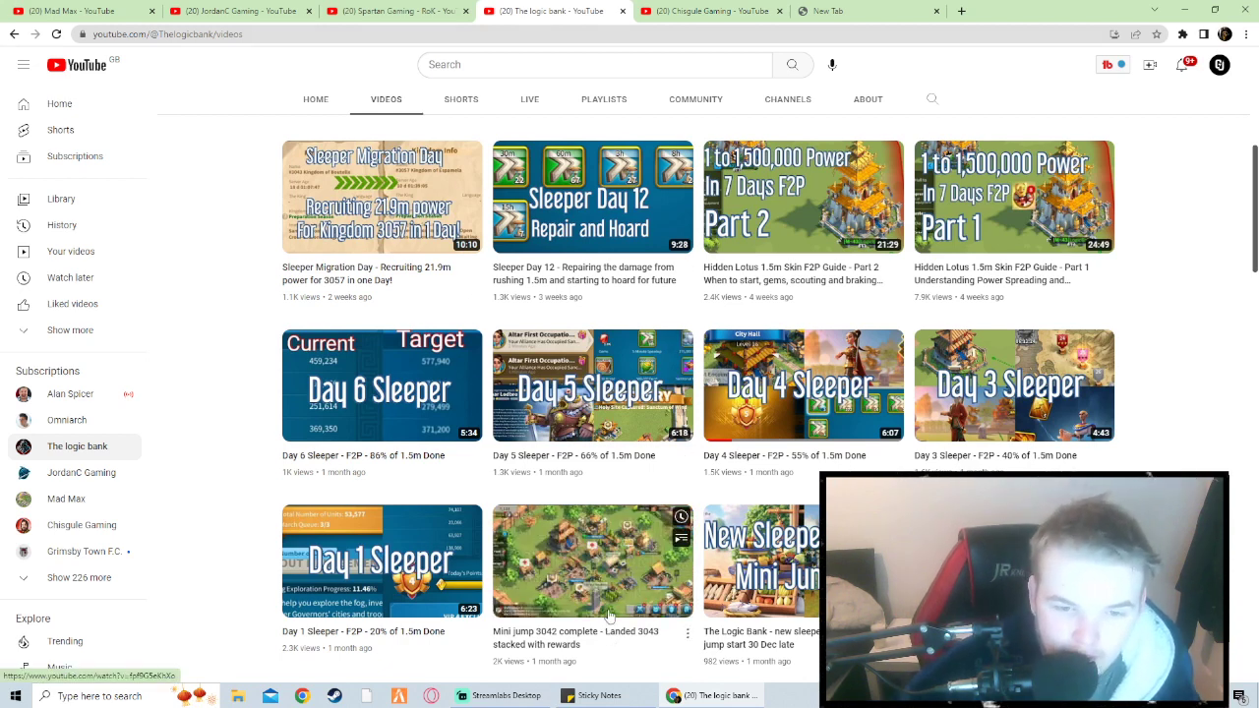
scroll(676, 494, down, 3)
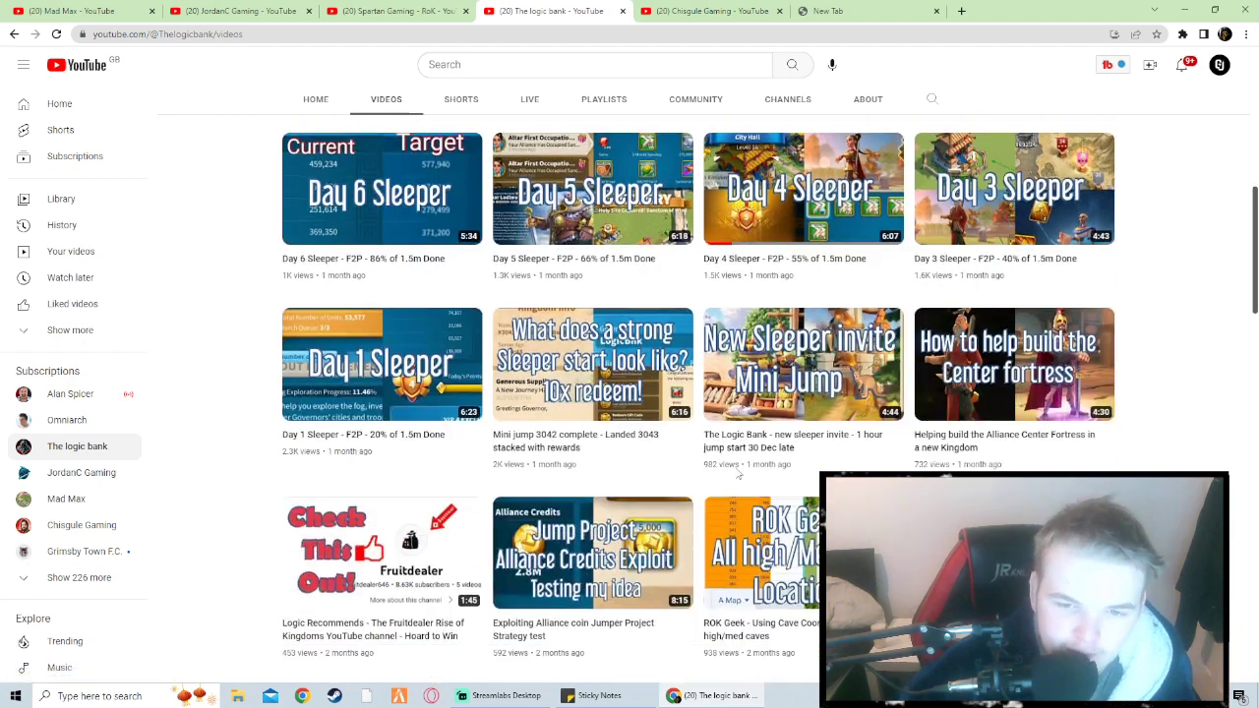
scroll(732, 489, up, 3)
scroll(731, 489, up, 5)
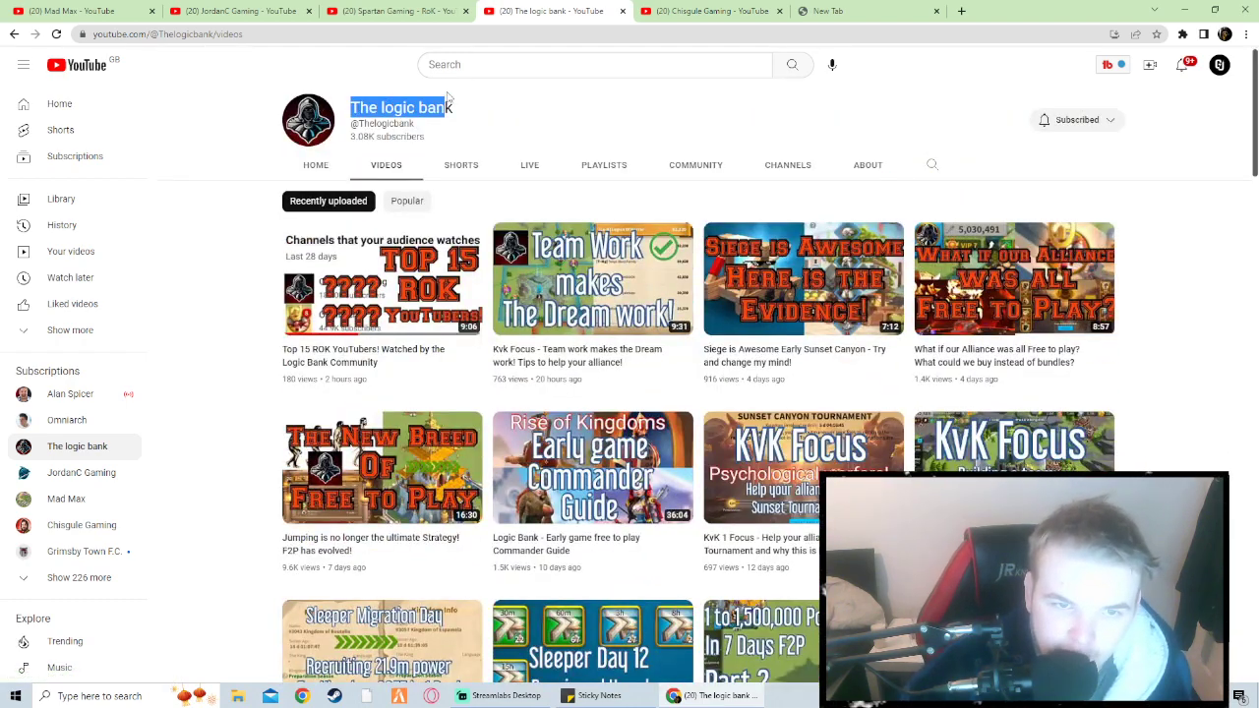
click(495, 216)
scroll(534, 544, down, 3)
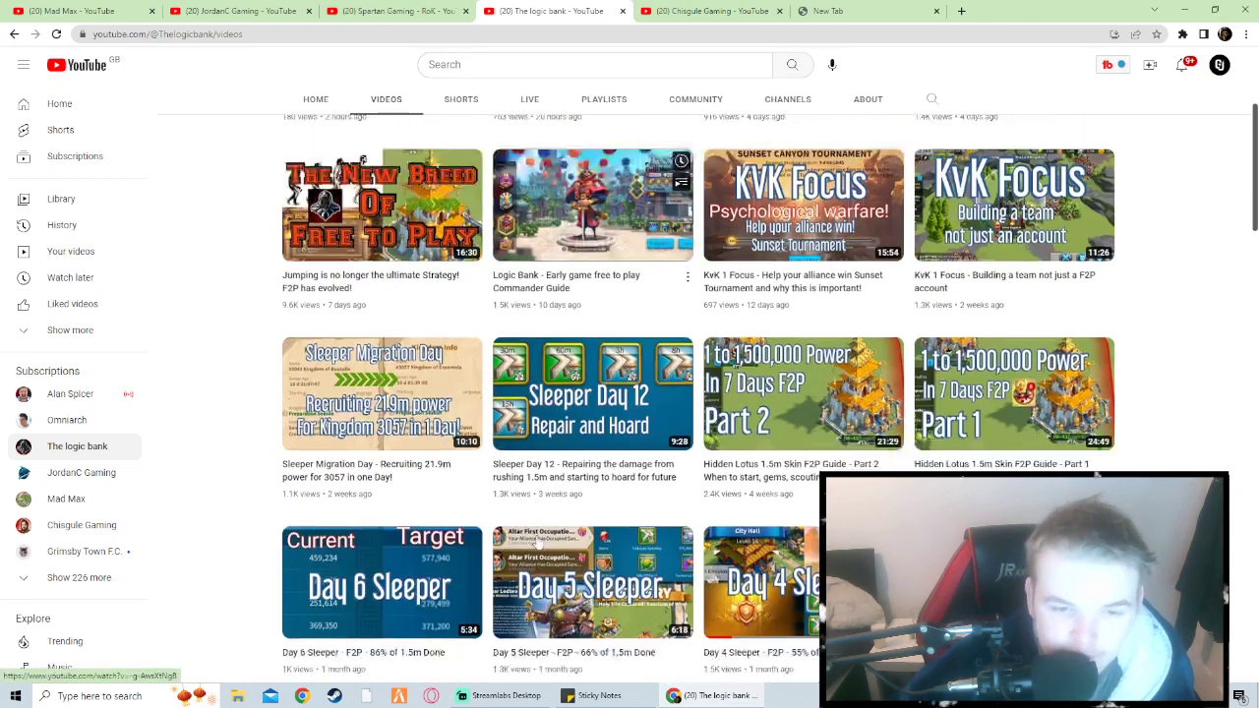
scroll(536, 543, down, 4)
scroll(538, 541, down, 3)
scroll(537, 540, down, 3)
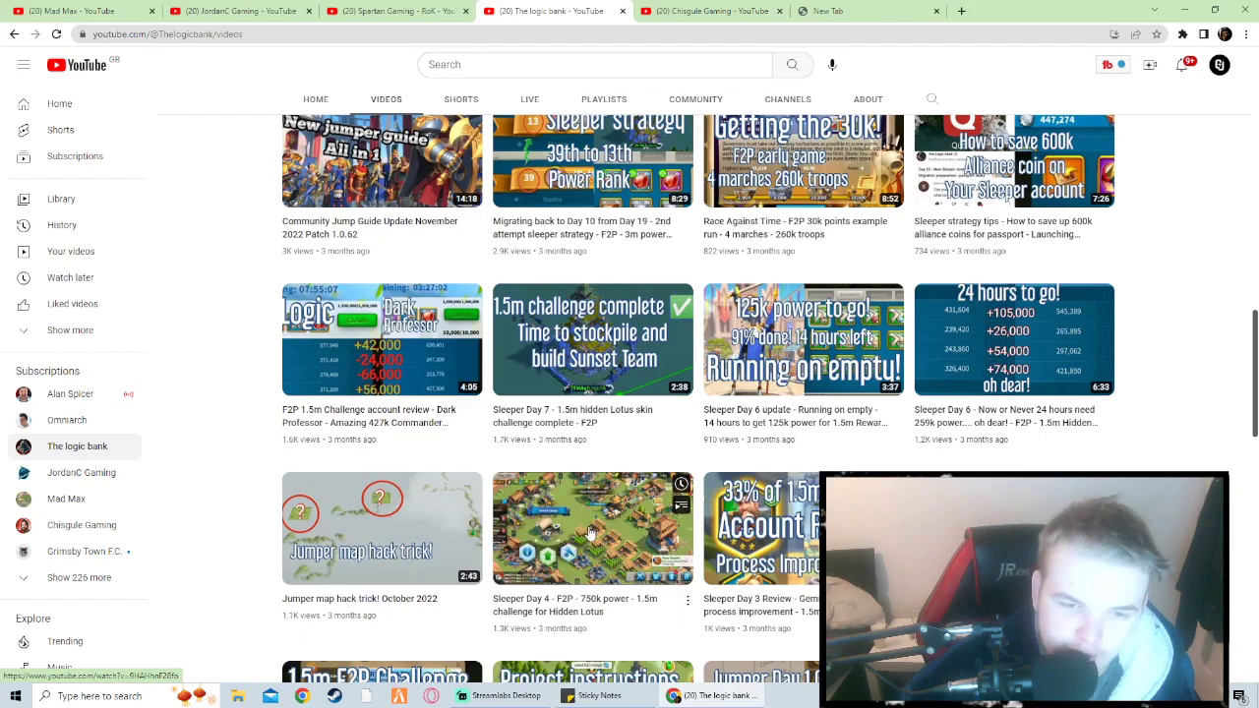
scroll(593, 529, down, 3)
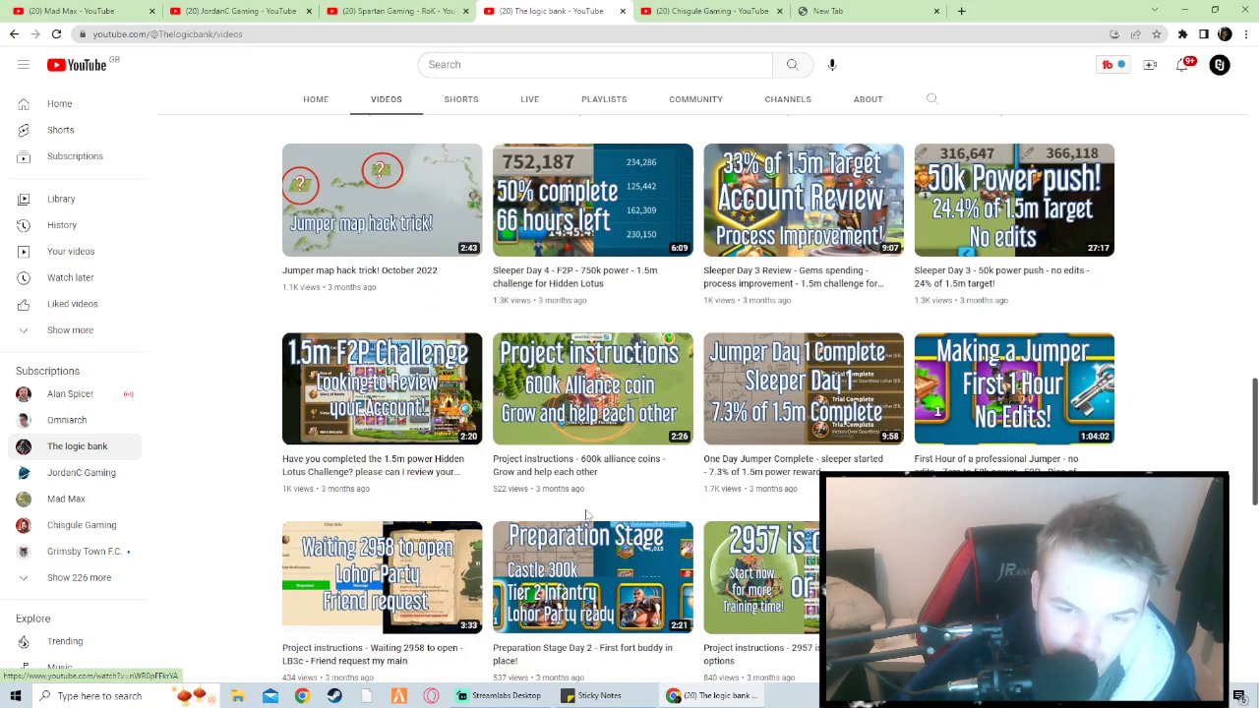
scroll(587, 513, down, 3)
scroll(610, 518, down, 1)
scroll(649, 521, down, 1)
scroll(695, 529, down, 3)
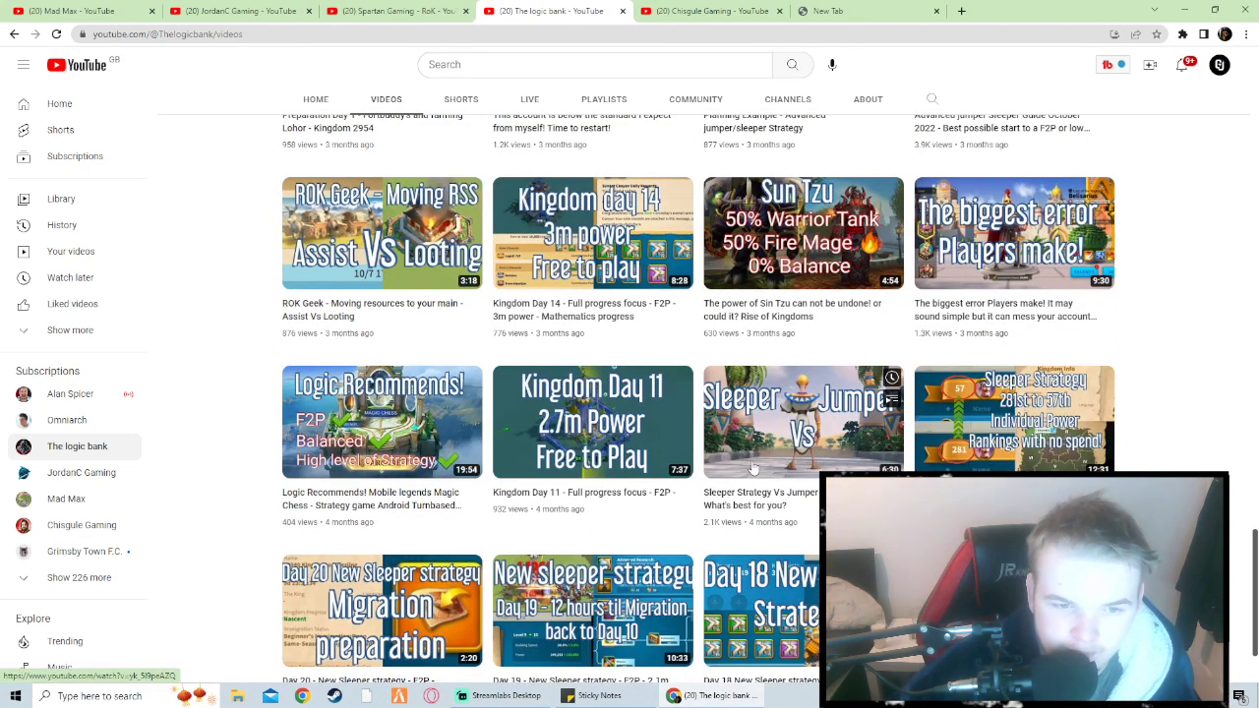
scroll(754, 464, up, 6)
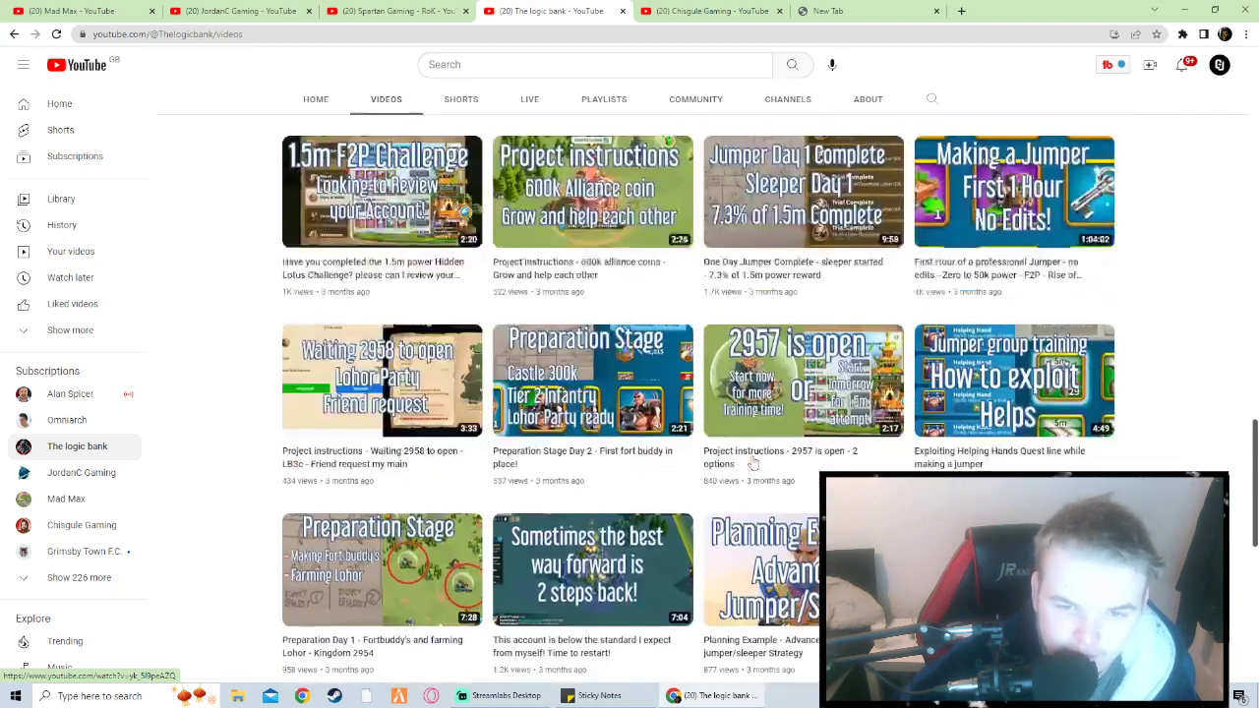
scroll(754, 464, up, 4)
scroll(753, 462, up, 5)
scroll(754, 463, up, 5)
scroll(754, 461, up, 4)
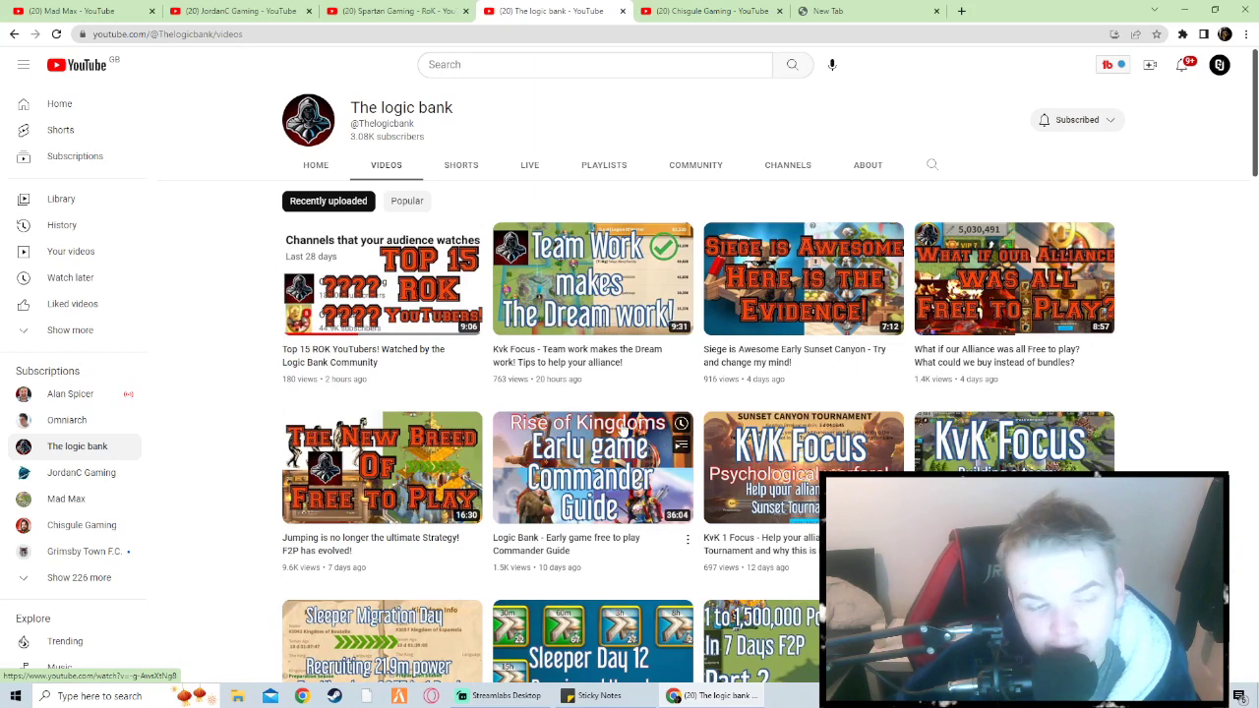
mouse_move(592, 467)
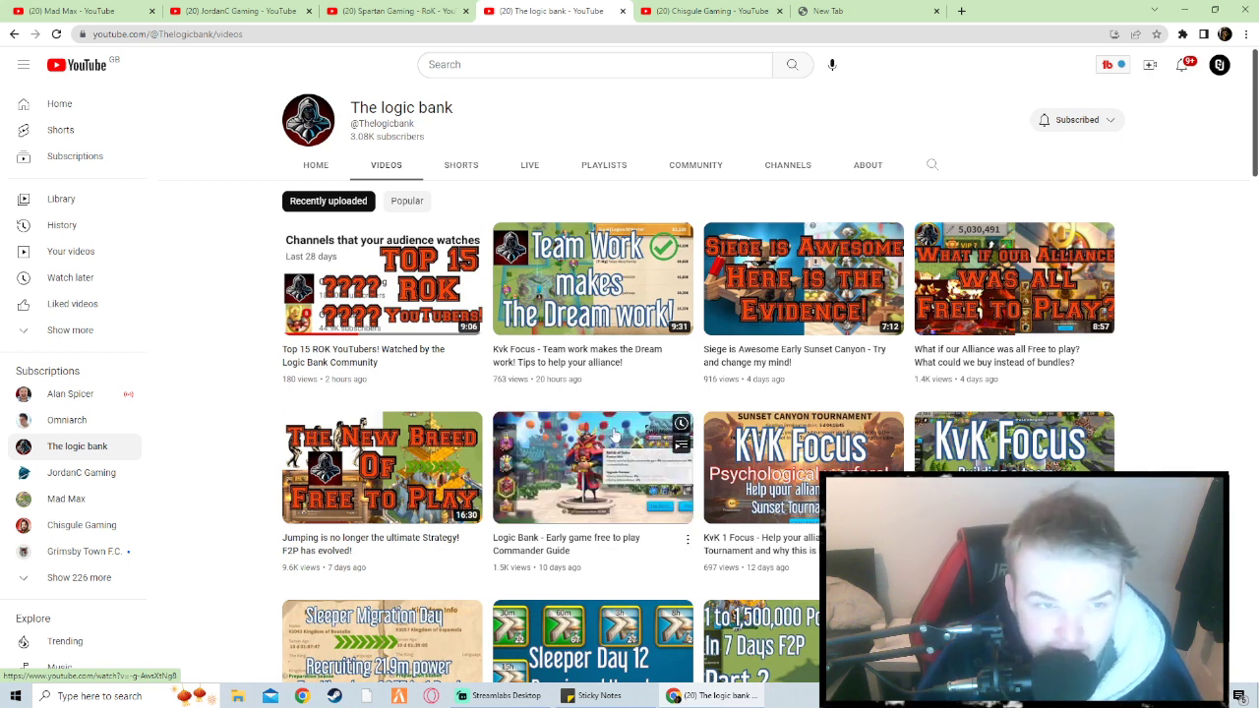
Open the Discord website in the new tab and continue in the browser
click(829, 11)
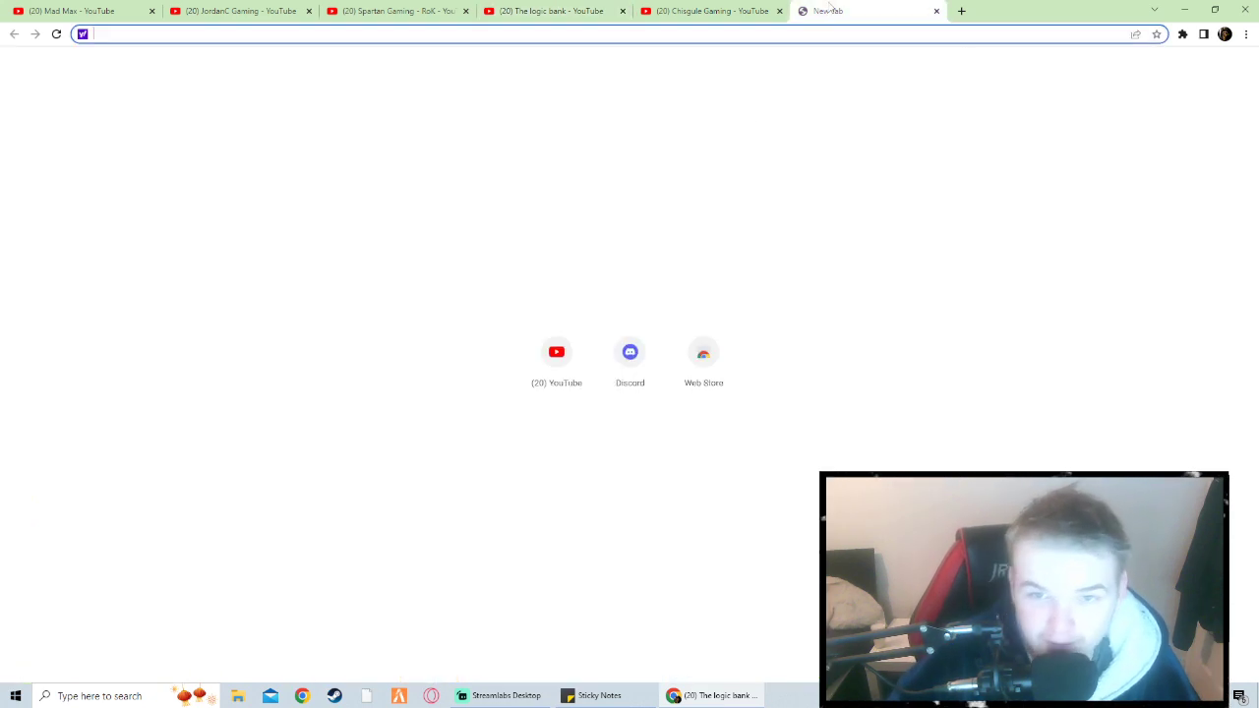
click(603, 359)
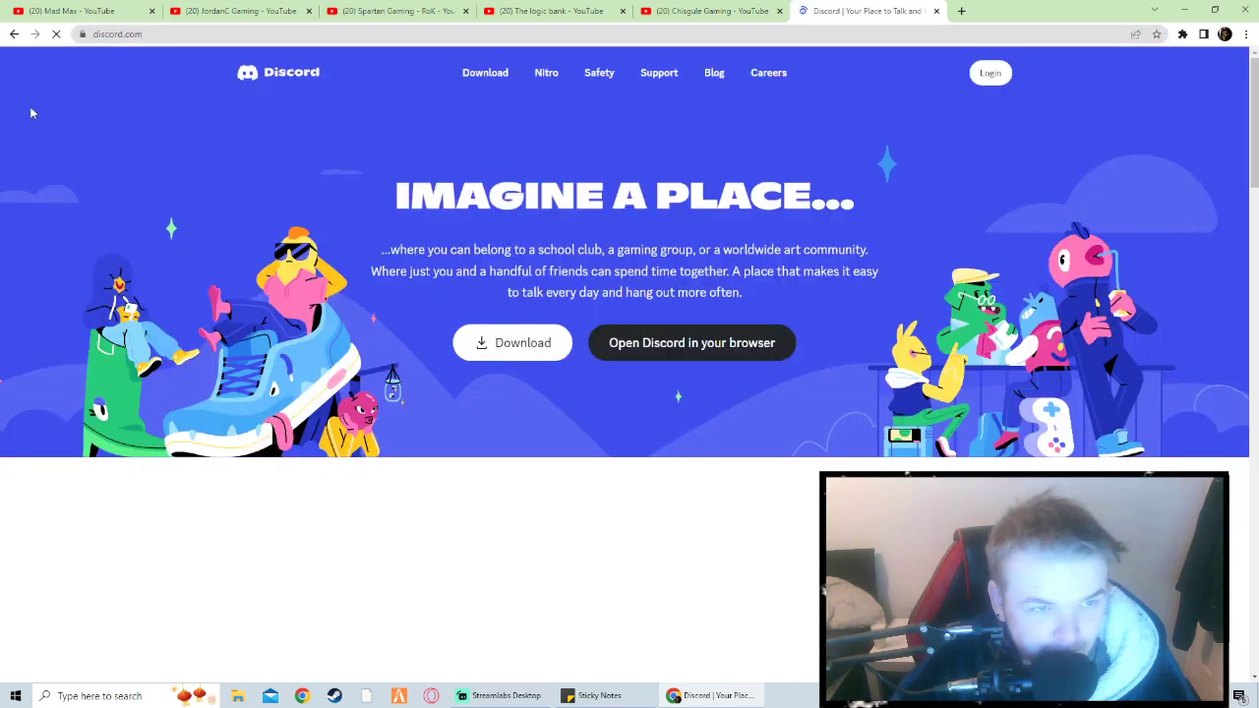
click(705, 347)
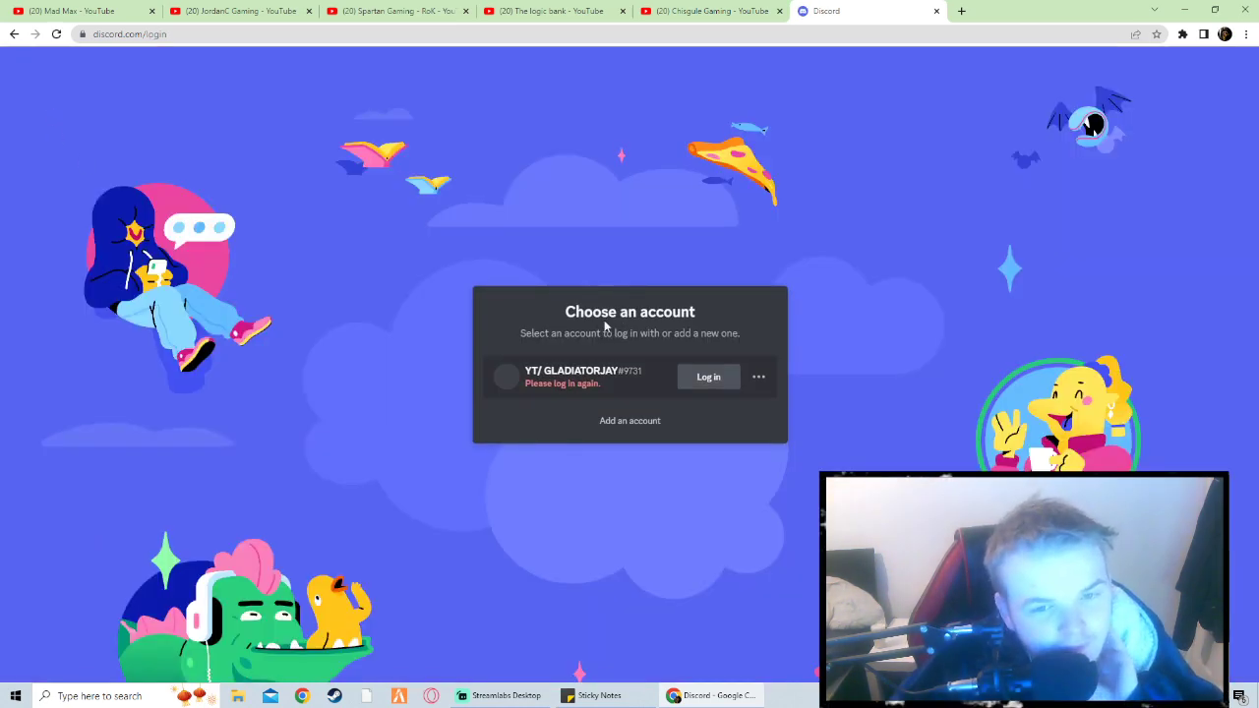
Return to Chisgule Gaming's Videos page with 188K subscribers and latest uploads
click(710, 11)
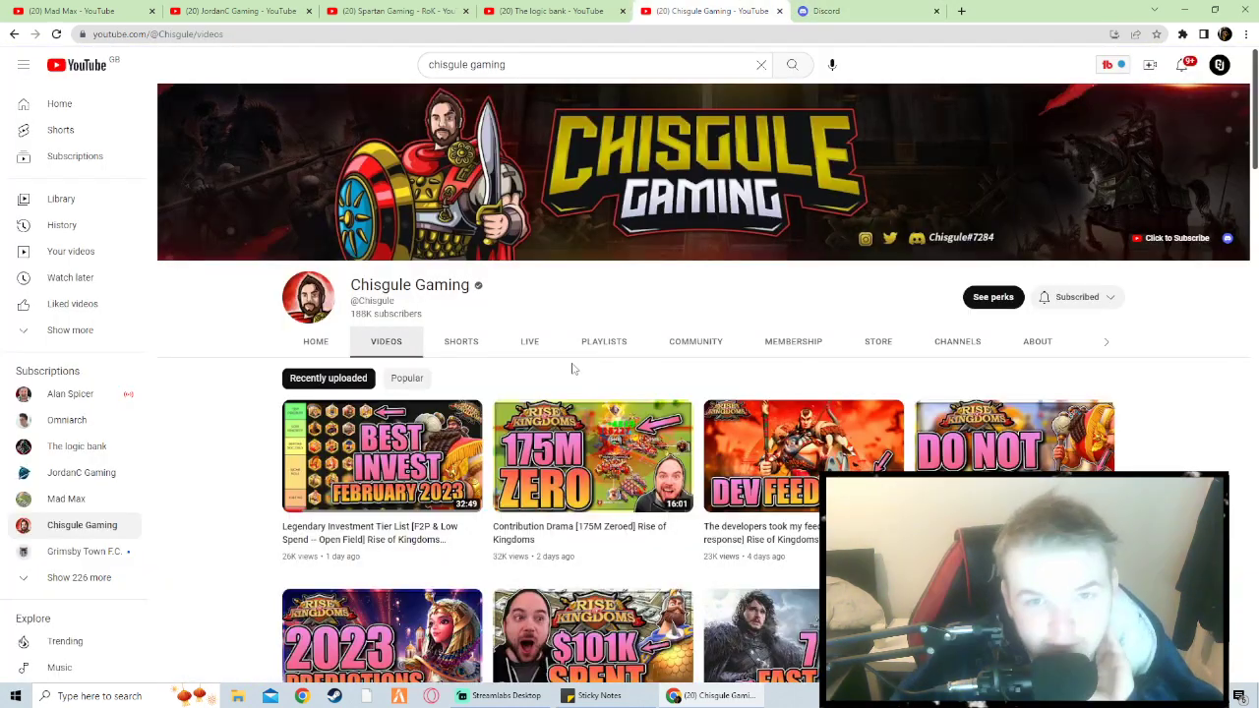